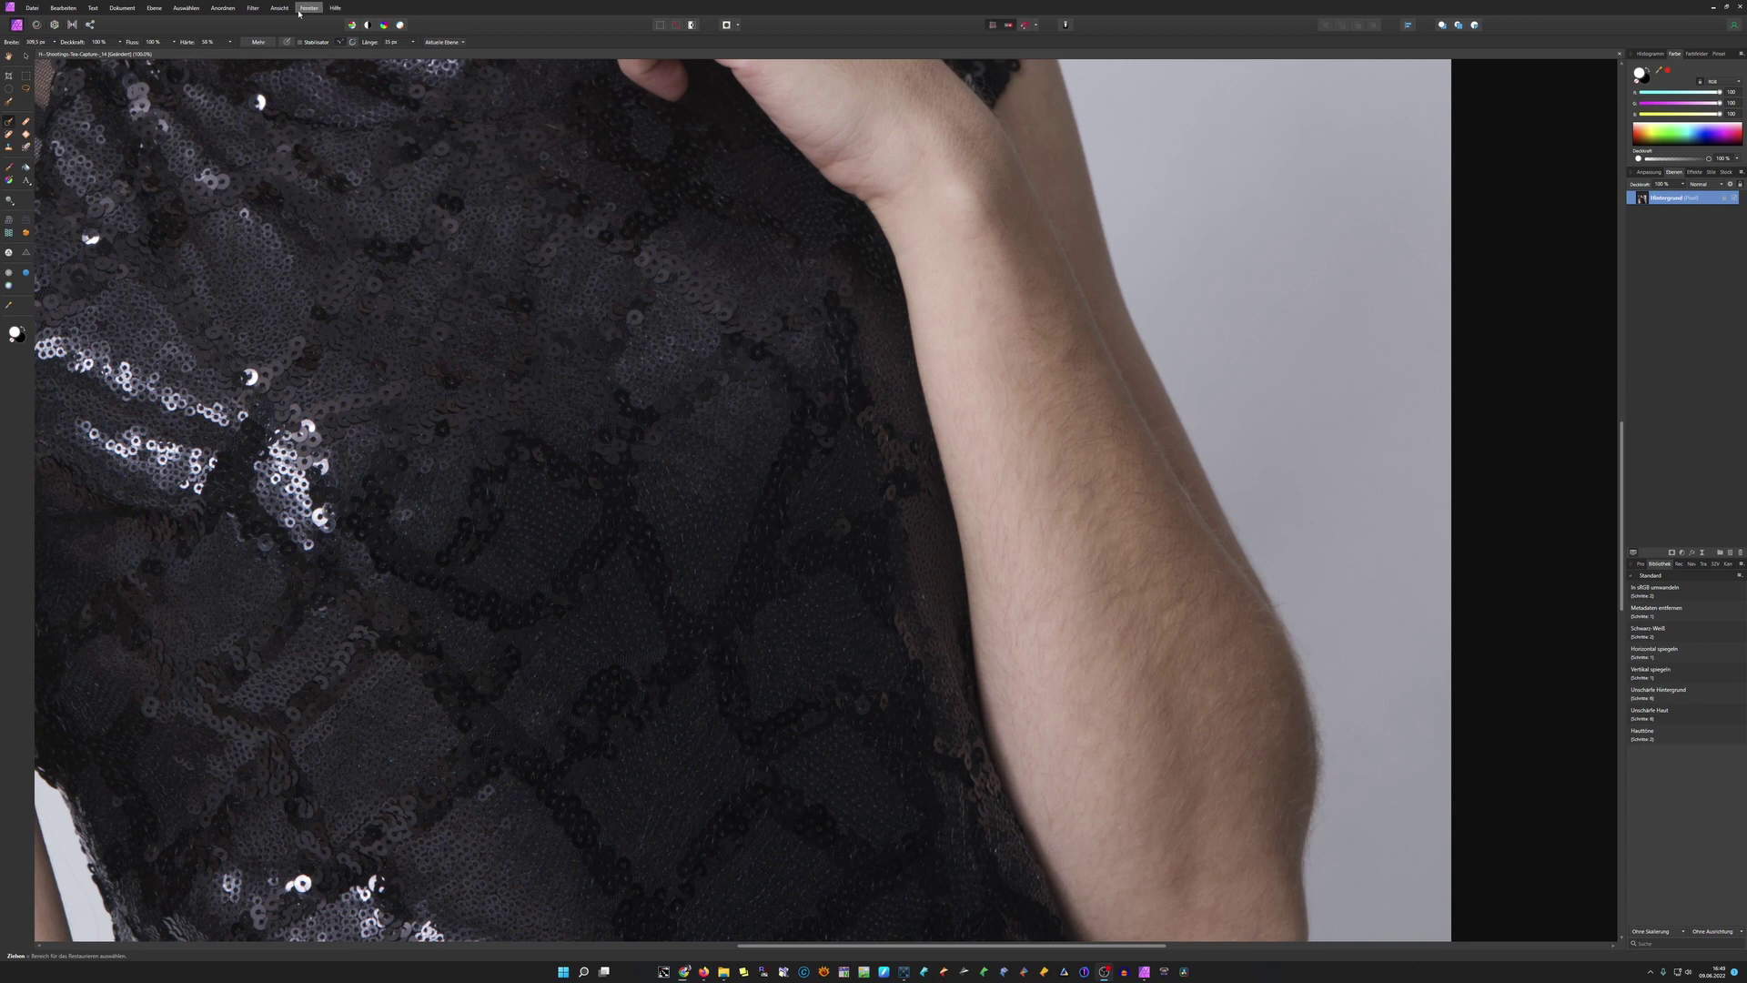
Step: Apply Filter > Frequenzen trennen at a 2 px radius to split the photo
left_click(254, 9)
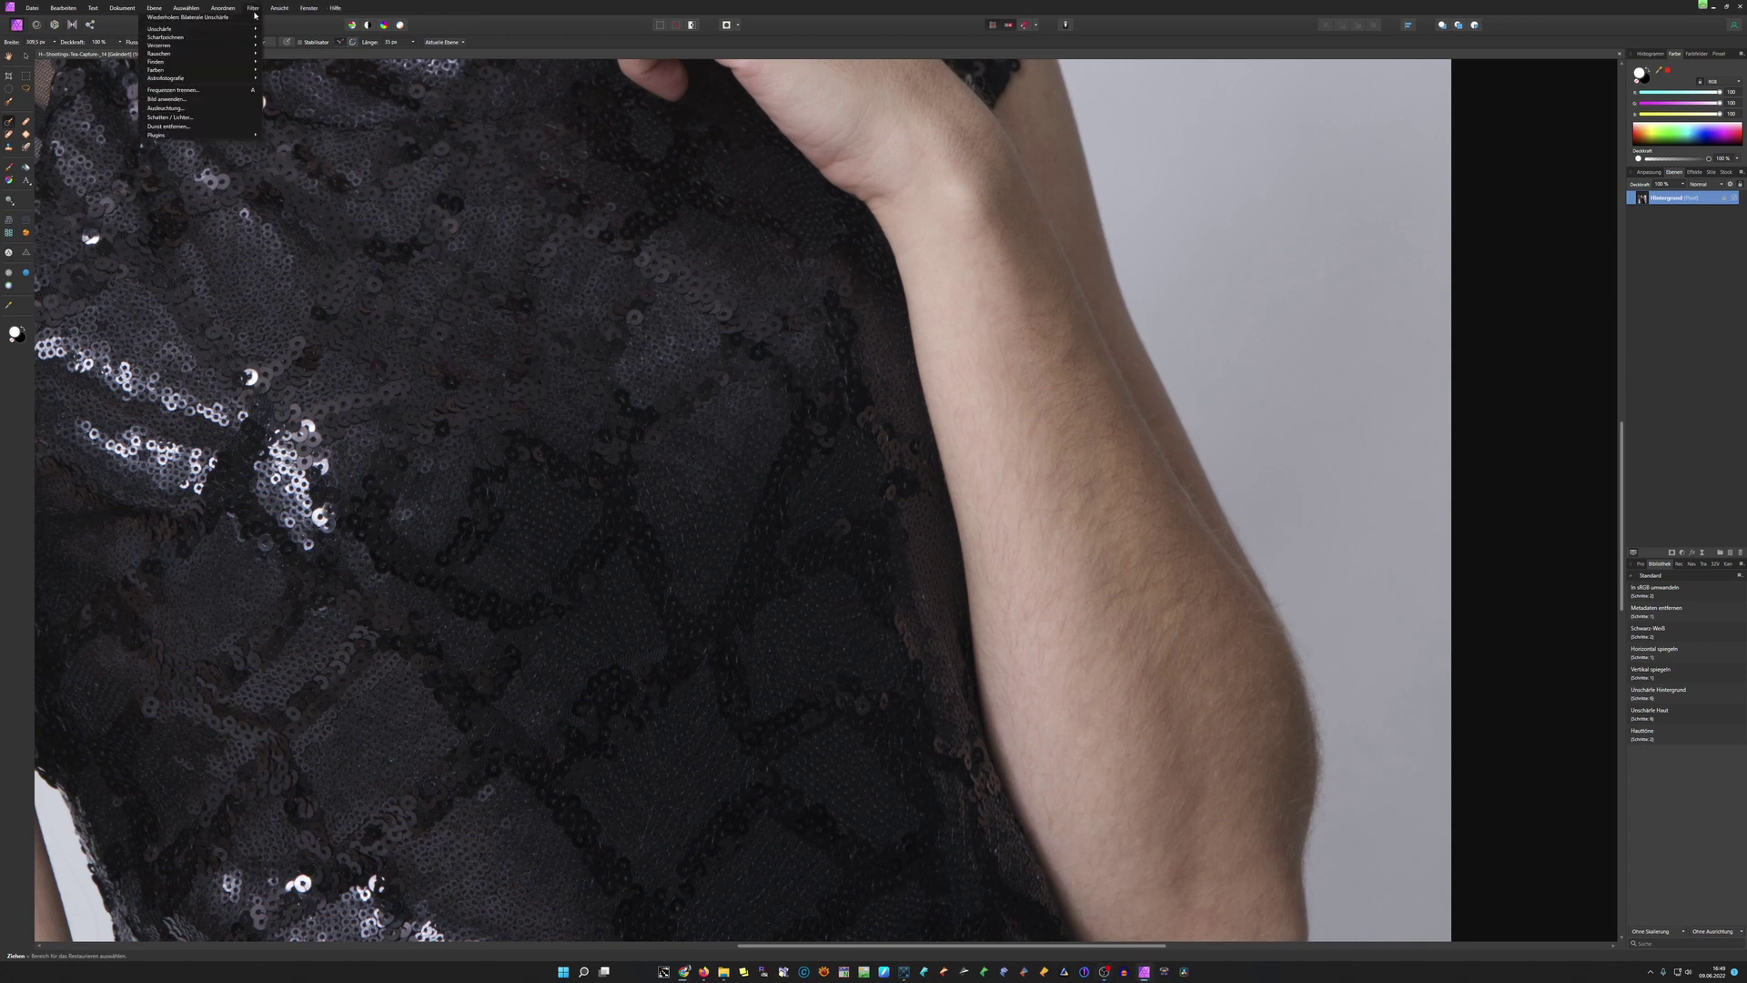
left_click(207, 92)
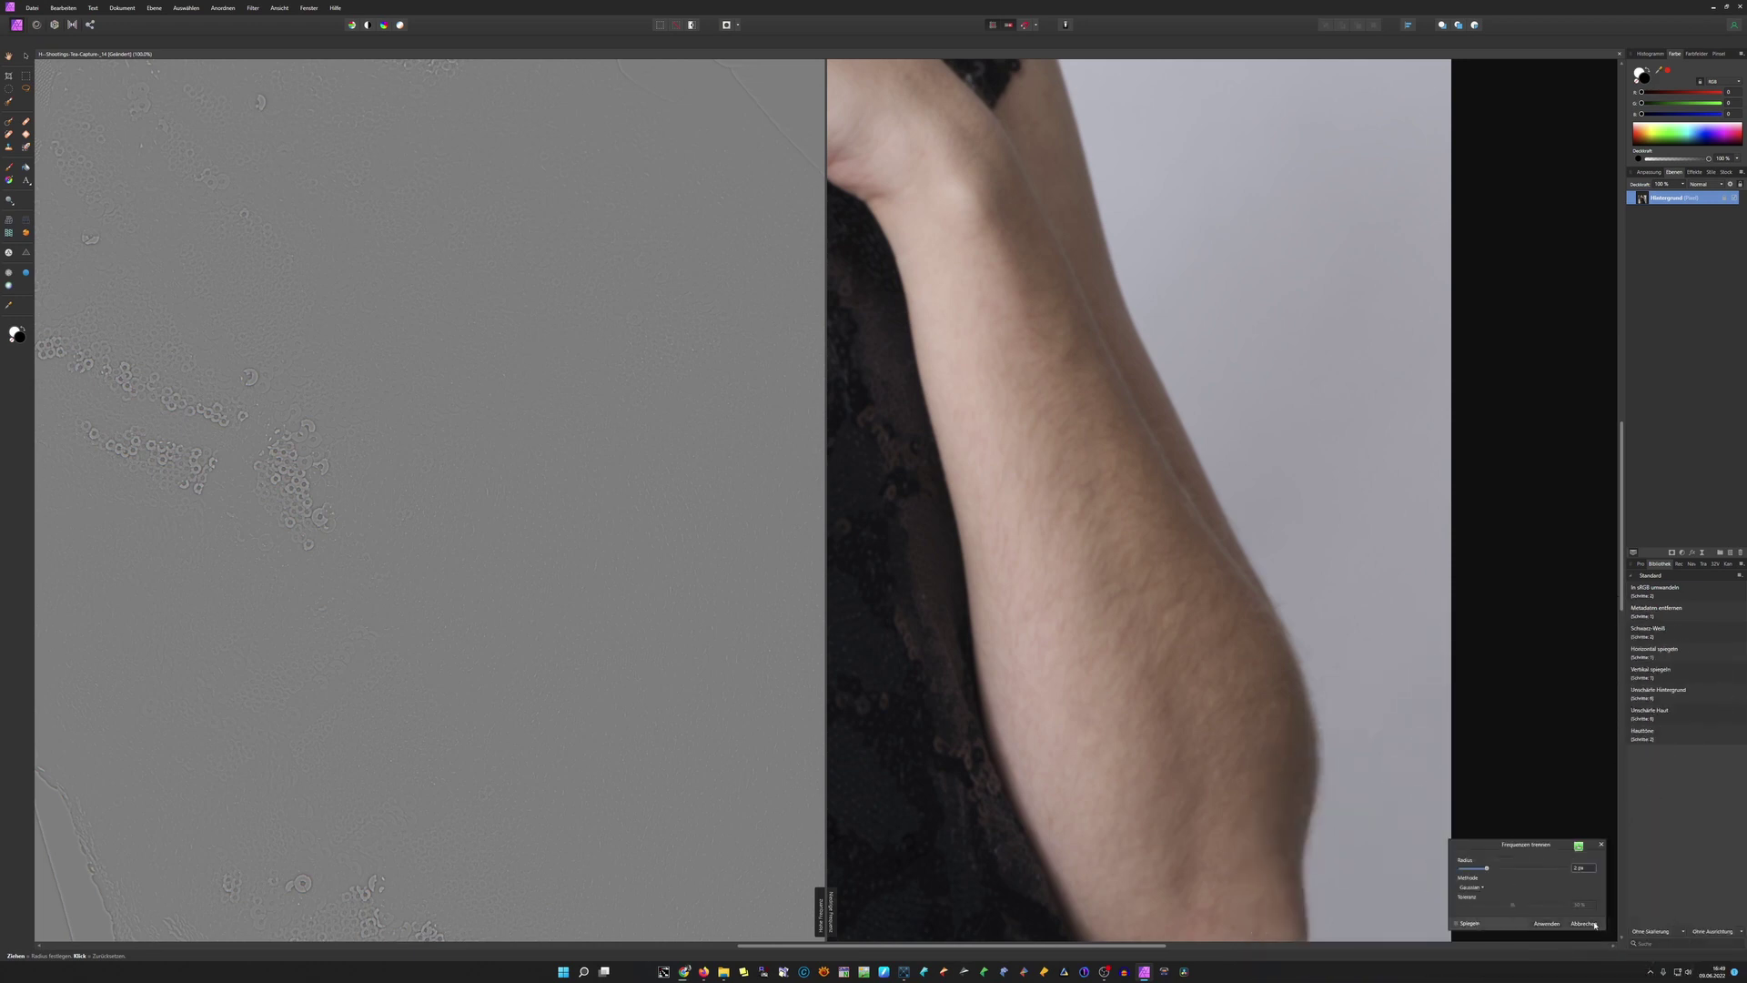
left_click(1546, 924)
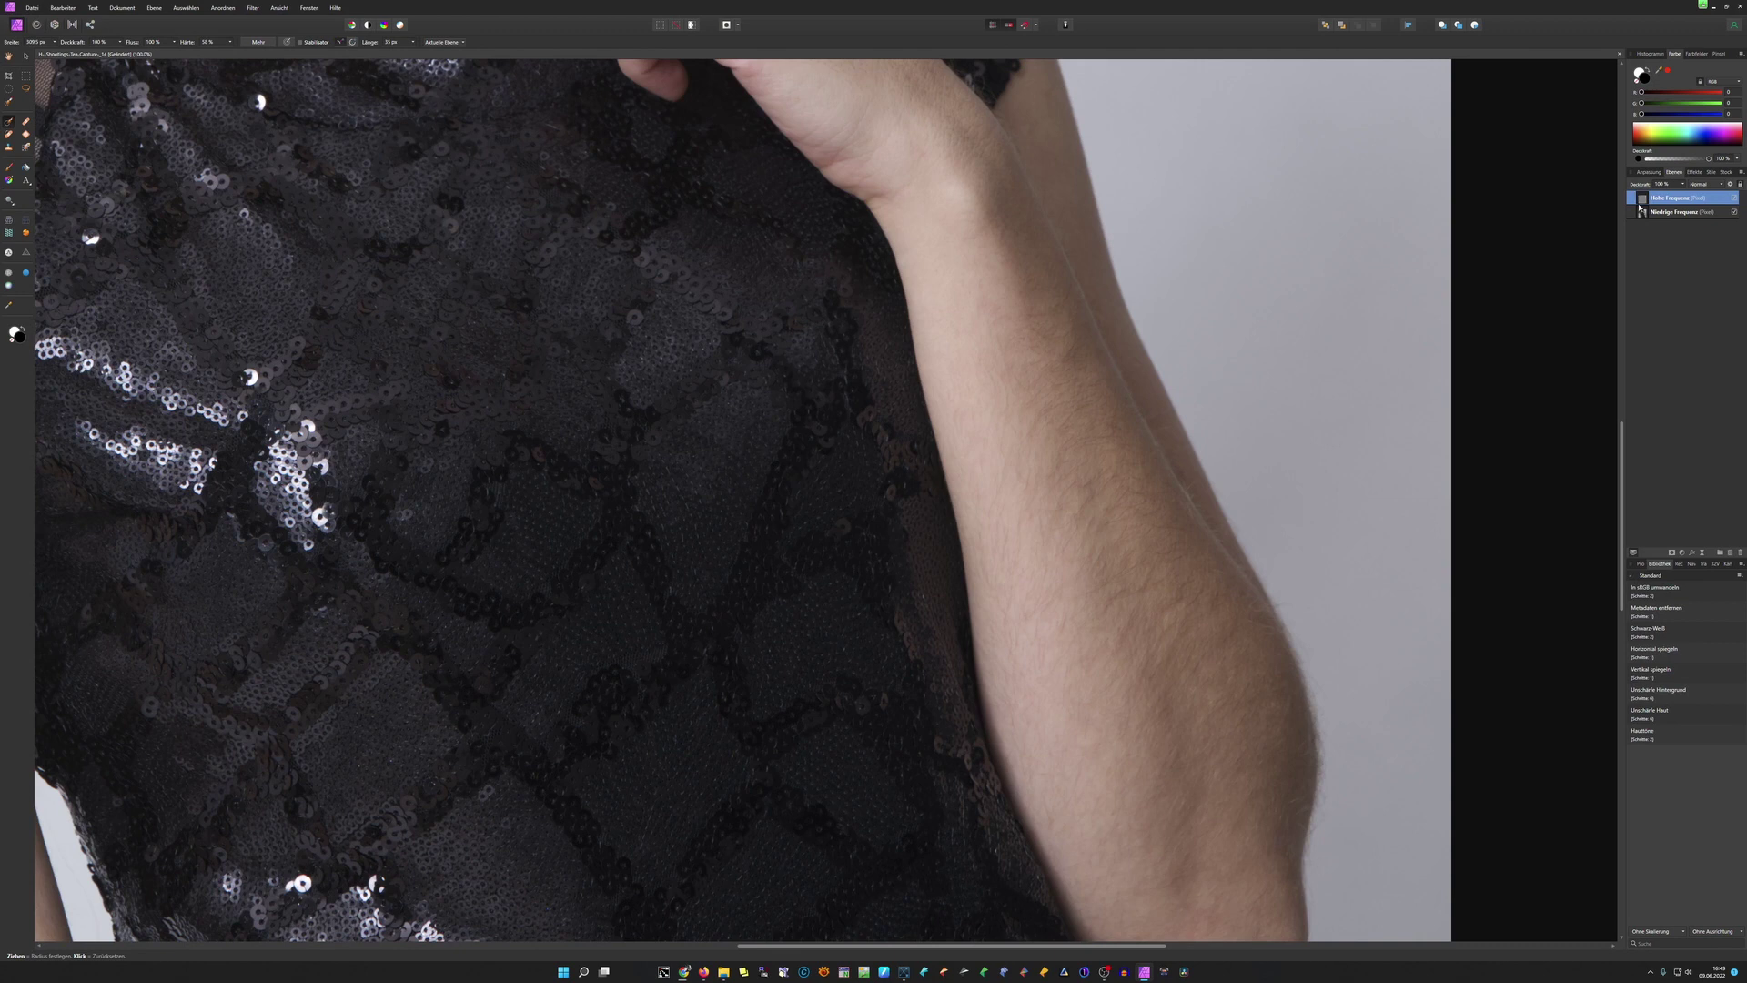
Step: Duplicate the Niedrige Frequenz layer, give the copy a mask, and reselect Hohe Frequenz
left_click(1646, 214)
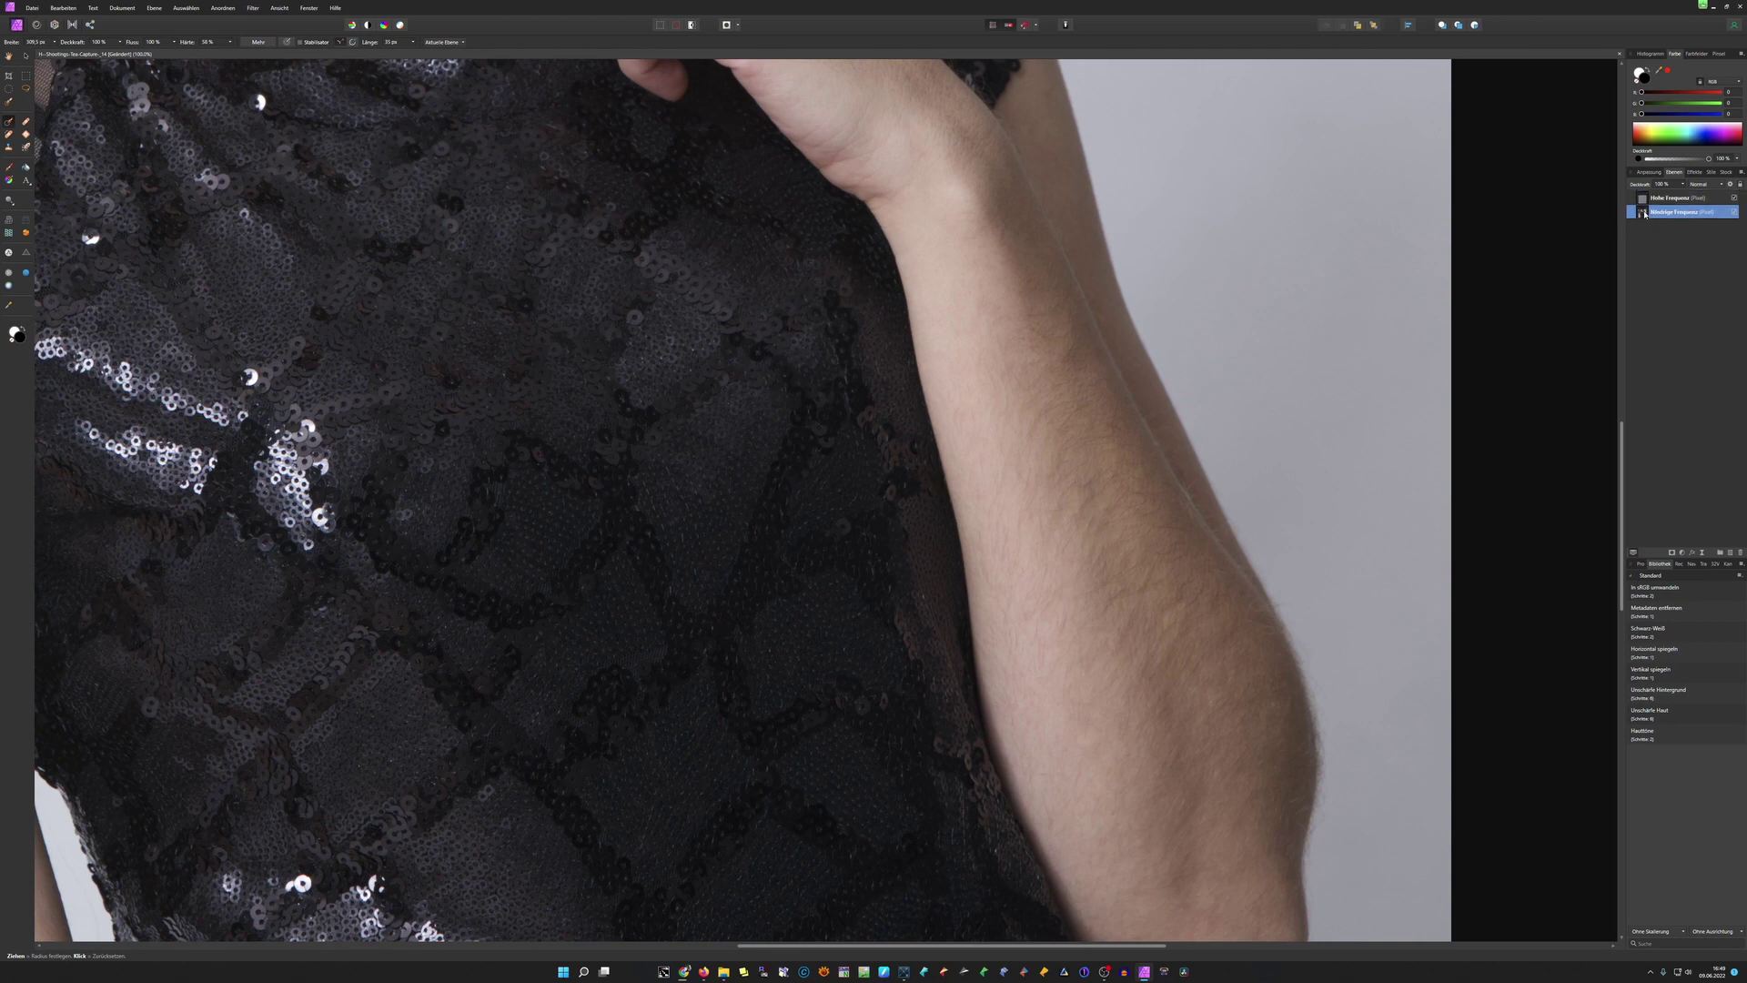
left_click(1642, 200)
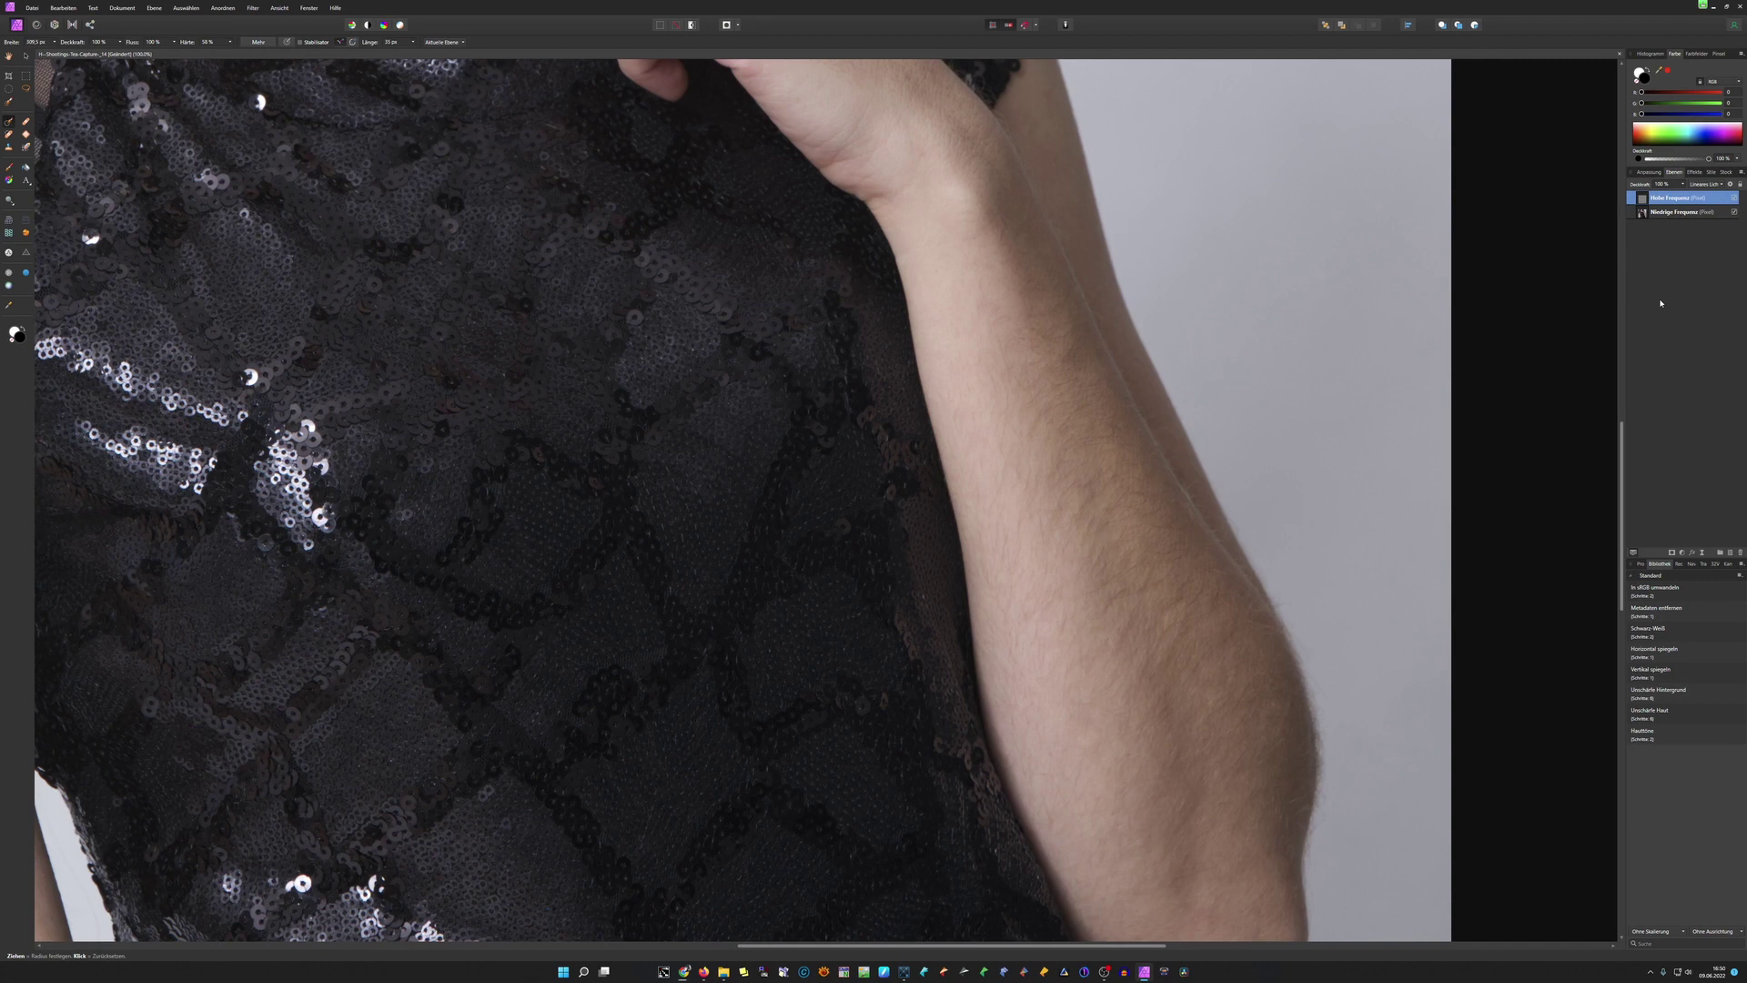
left_click(1646, 215)
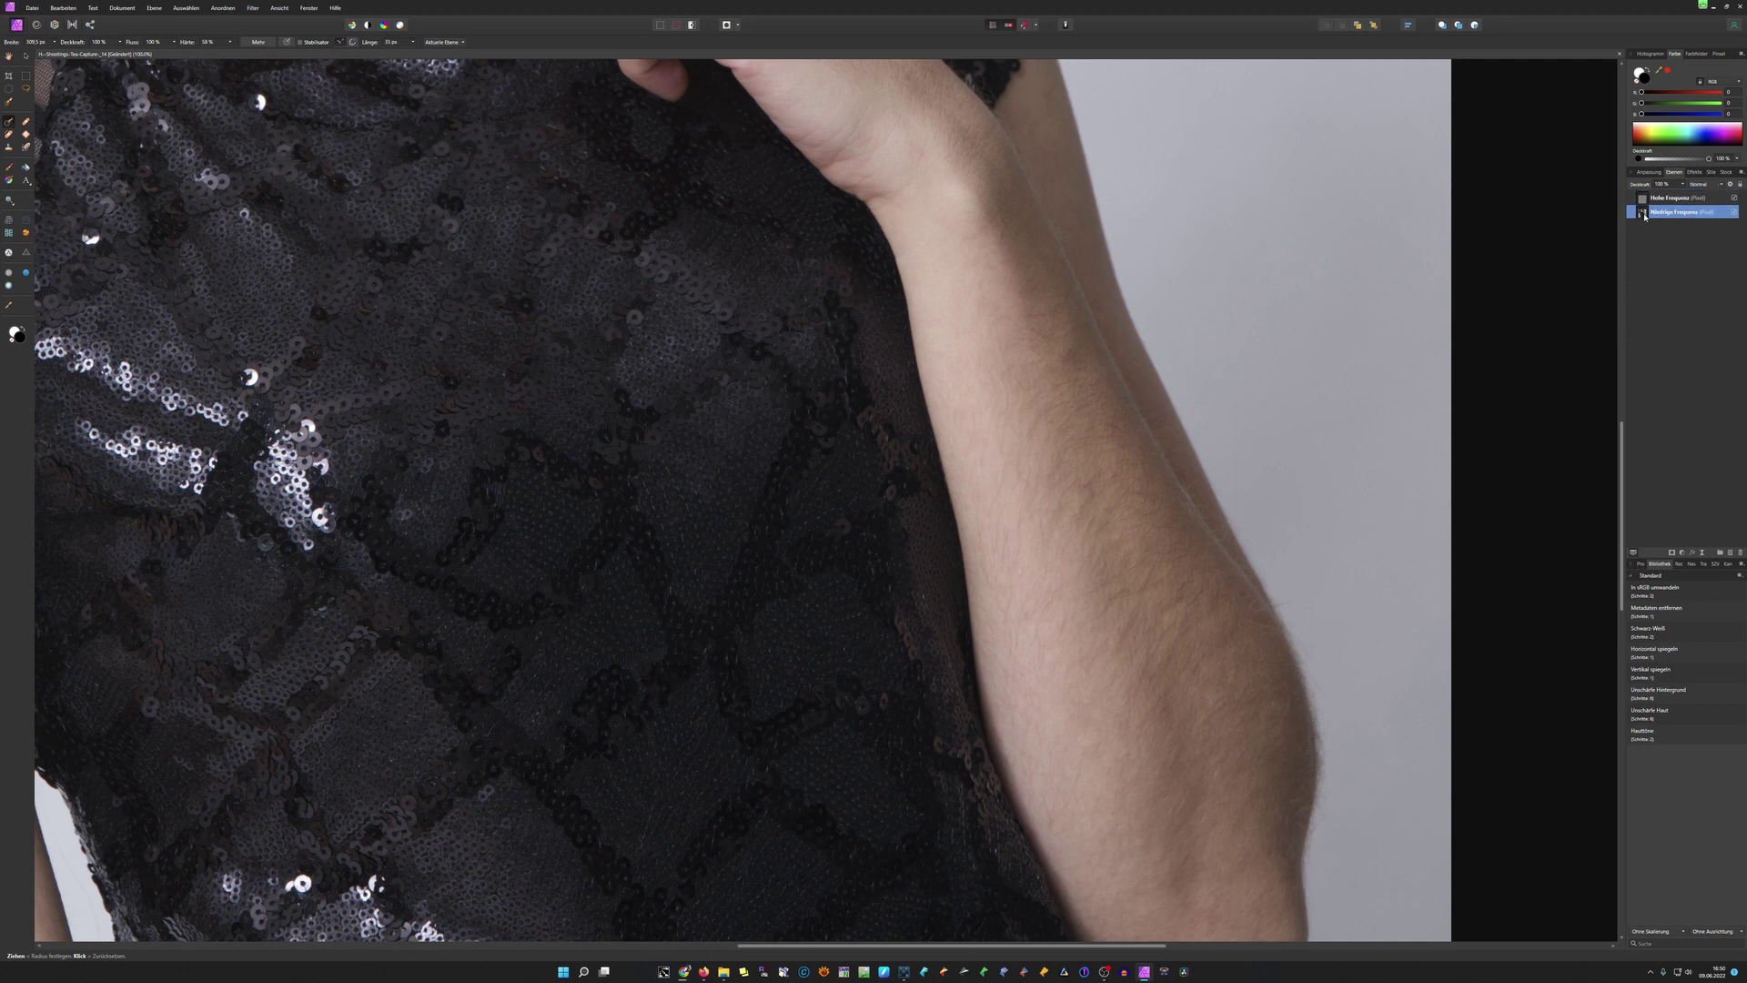
key("ctrl+j")
left_click(1671, 553)
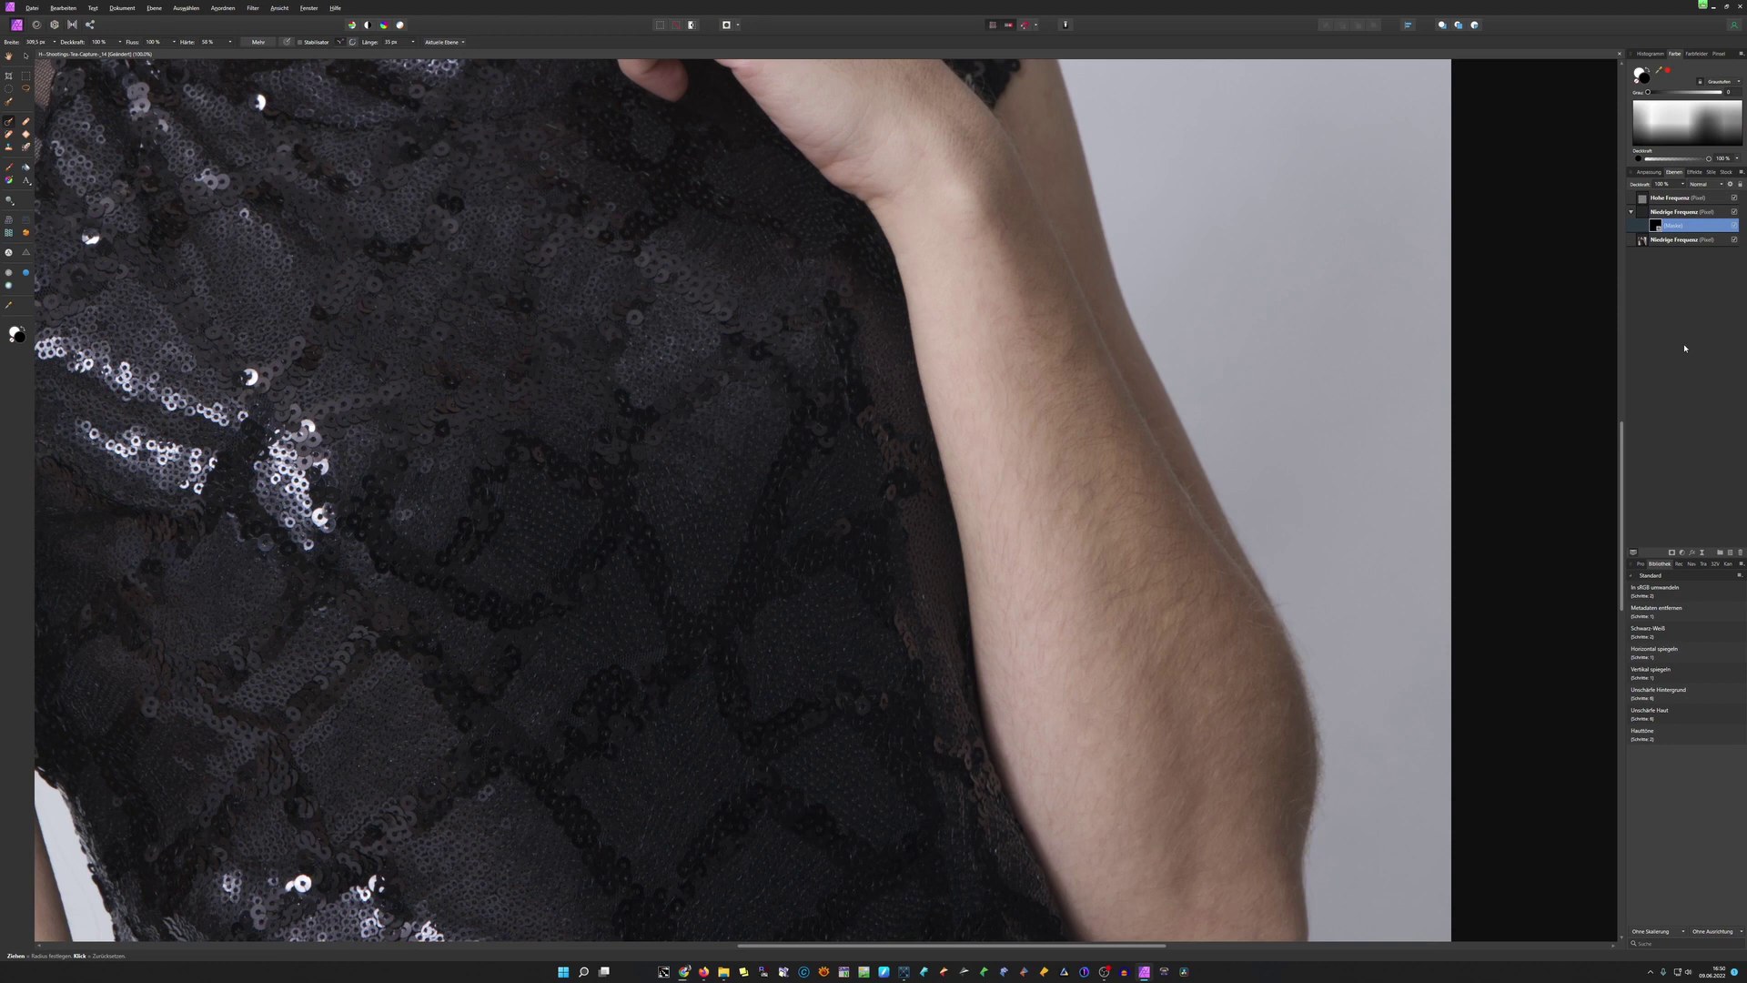
left_click(1645, 200)
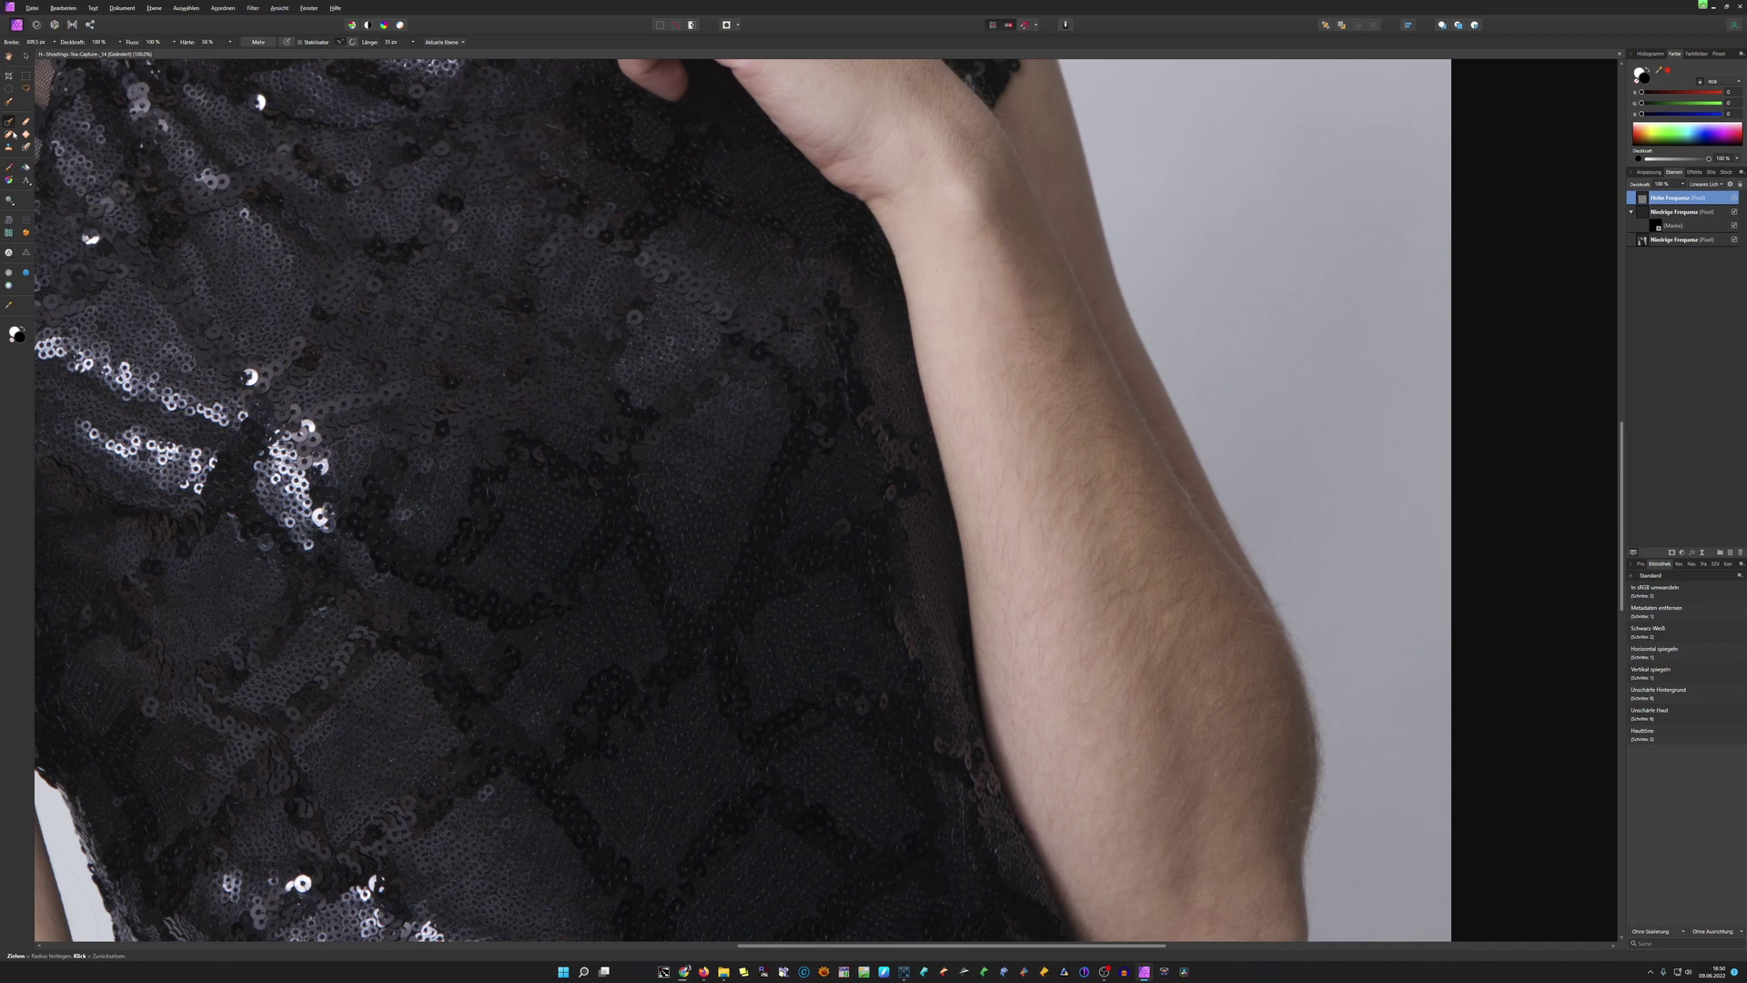
Step: Clone-brush clean skin over spots on the upper and outer forearm on Hohe Frequenz
left_click(9, 148)
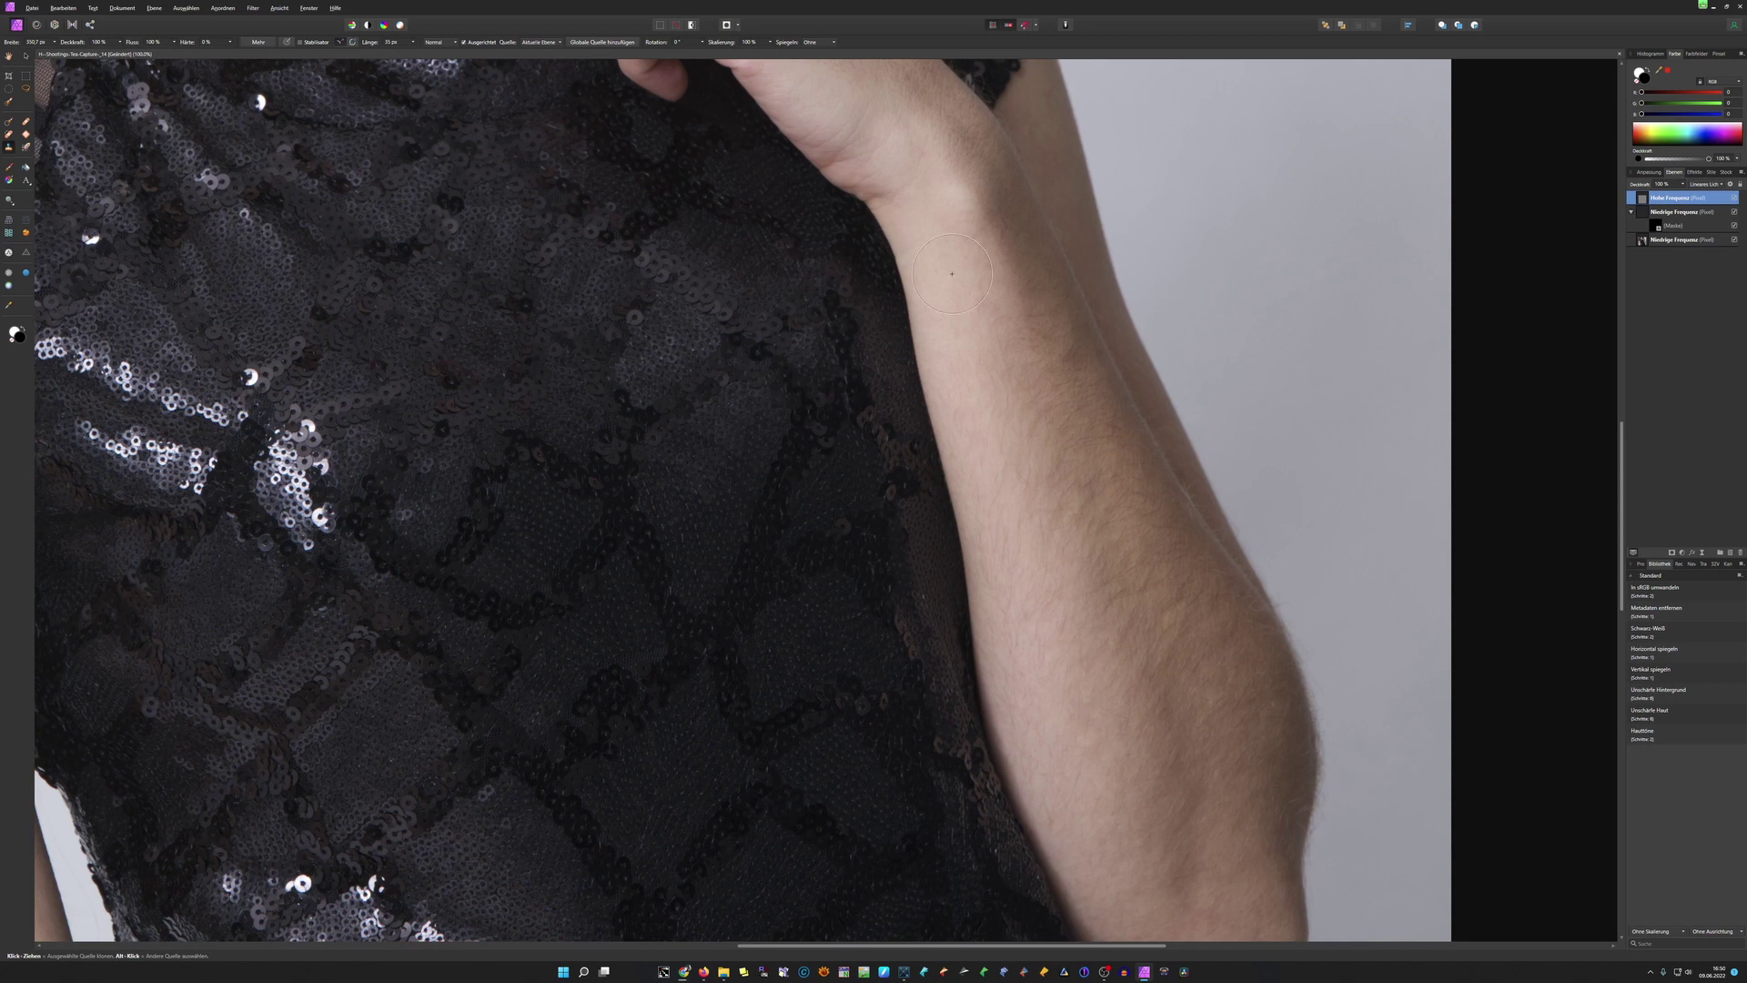
left_click_drag(973, 313, 1000, 497)
left_click(952, 274, "alt")
mouse_move(1023, 250)
left_mouse_down()
mouse_move(1033, 349)
mouse_move(989, 353)
mouse_move(1074, 371)
mouse_move(1064, 354)
left_mouse_up()
left_click(976, 313, "alt")
left_click(984, 401, "alt")
left_click(1027, 445, "alt")
left_click(1017, 480, "alt")
left_click_drag(1101, 446, 1112, 437)
left_click_drag(1125, 570, 1053, 581)
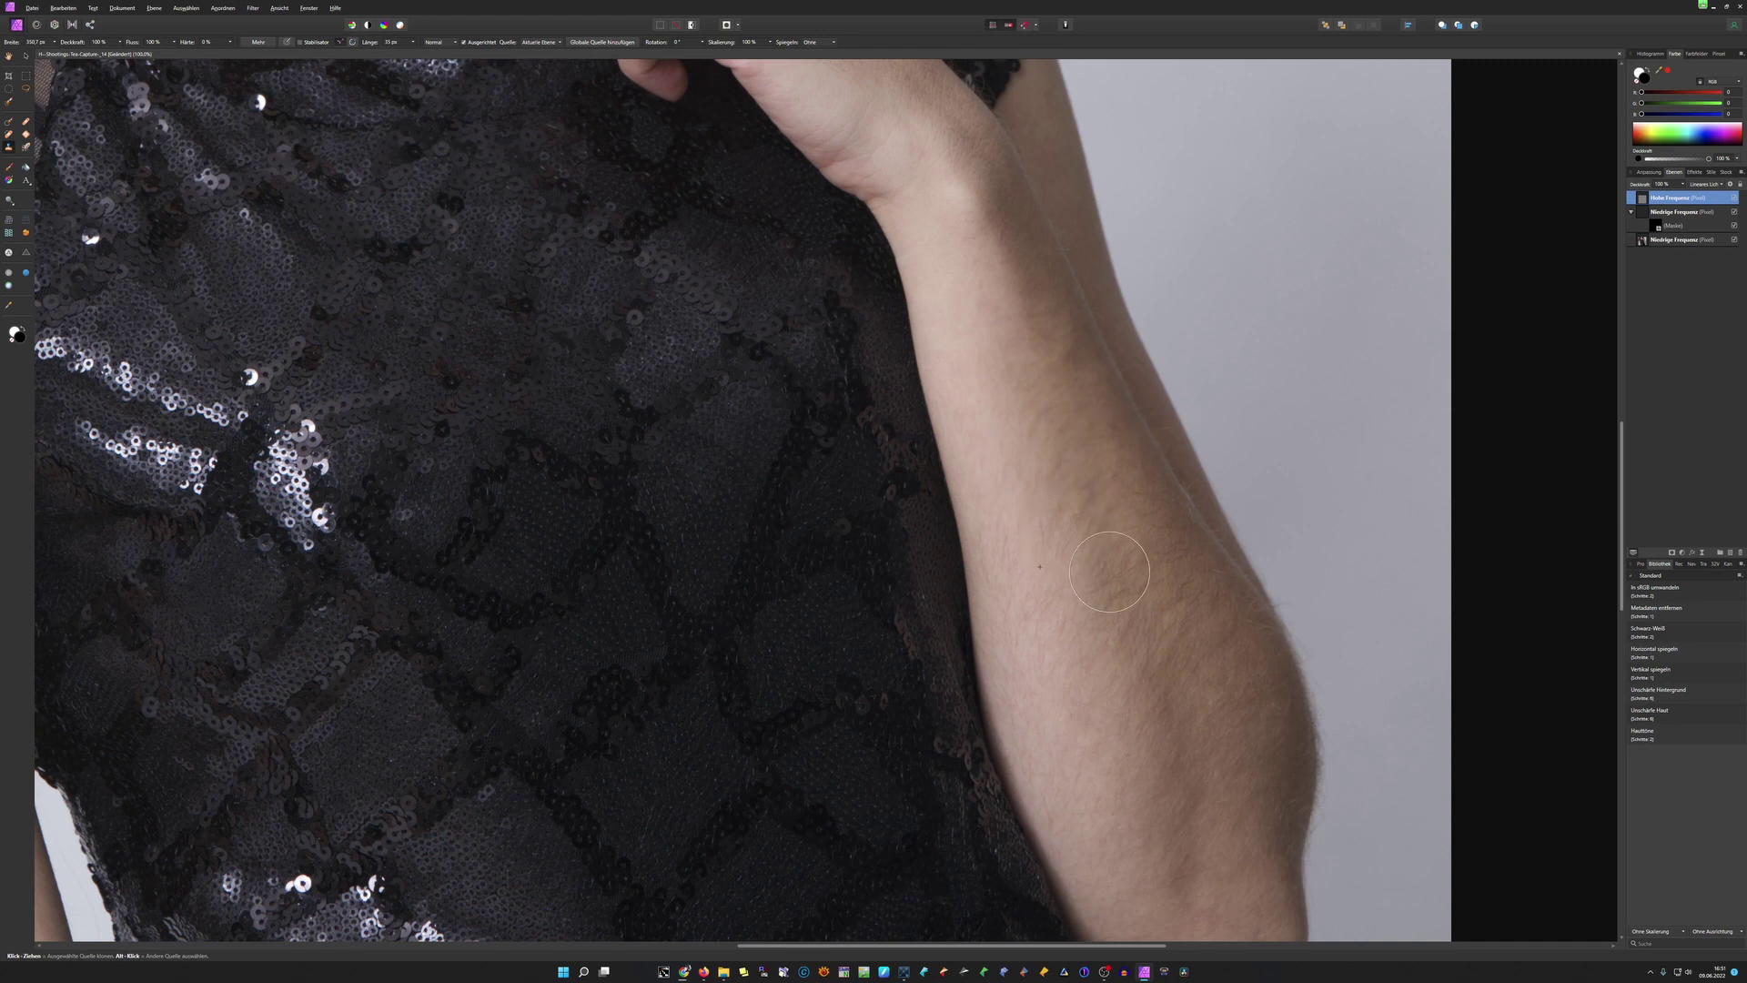
Step: Clone away lower-forearm blemishes and the mole, undoing one bad stroke
left_click(1039, 567, "alt")
left_click_drag(1106, 550, 1137, 557)
left_click(1117, 490, "alt")
left_click(1021, 440, "alt")
left_click_drag(1045, 378, 1091, 401)
left_click_drag(1061, 543, 1045, 517)
key("ctrl+z")
left_click_drag(1136, 499, 1143, 504)
key("alt")
left_click(1656, 229)
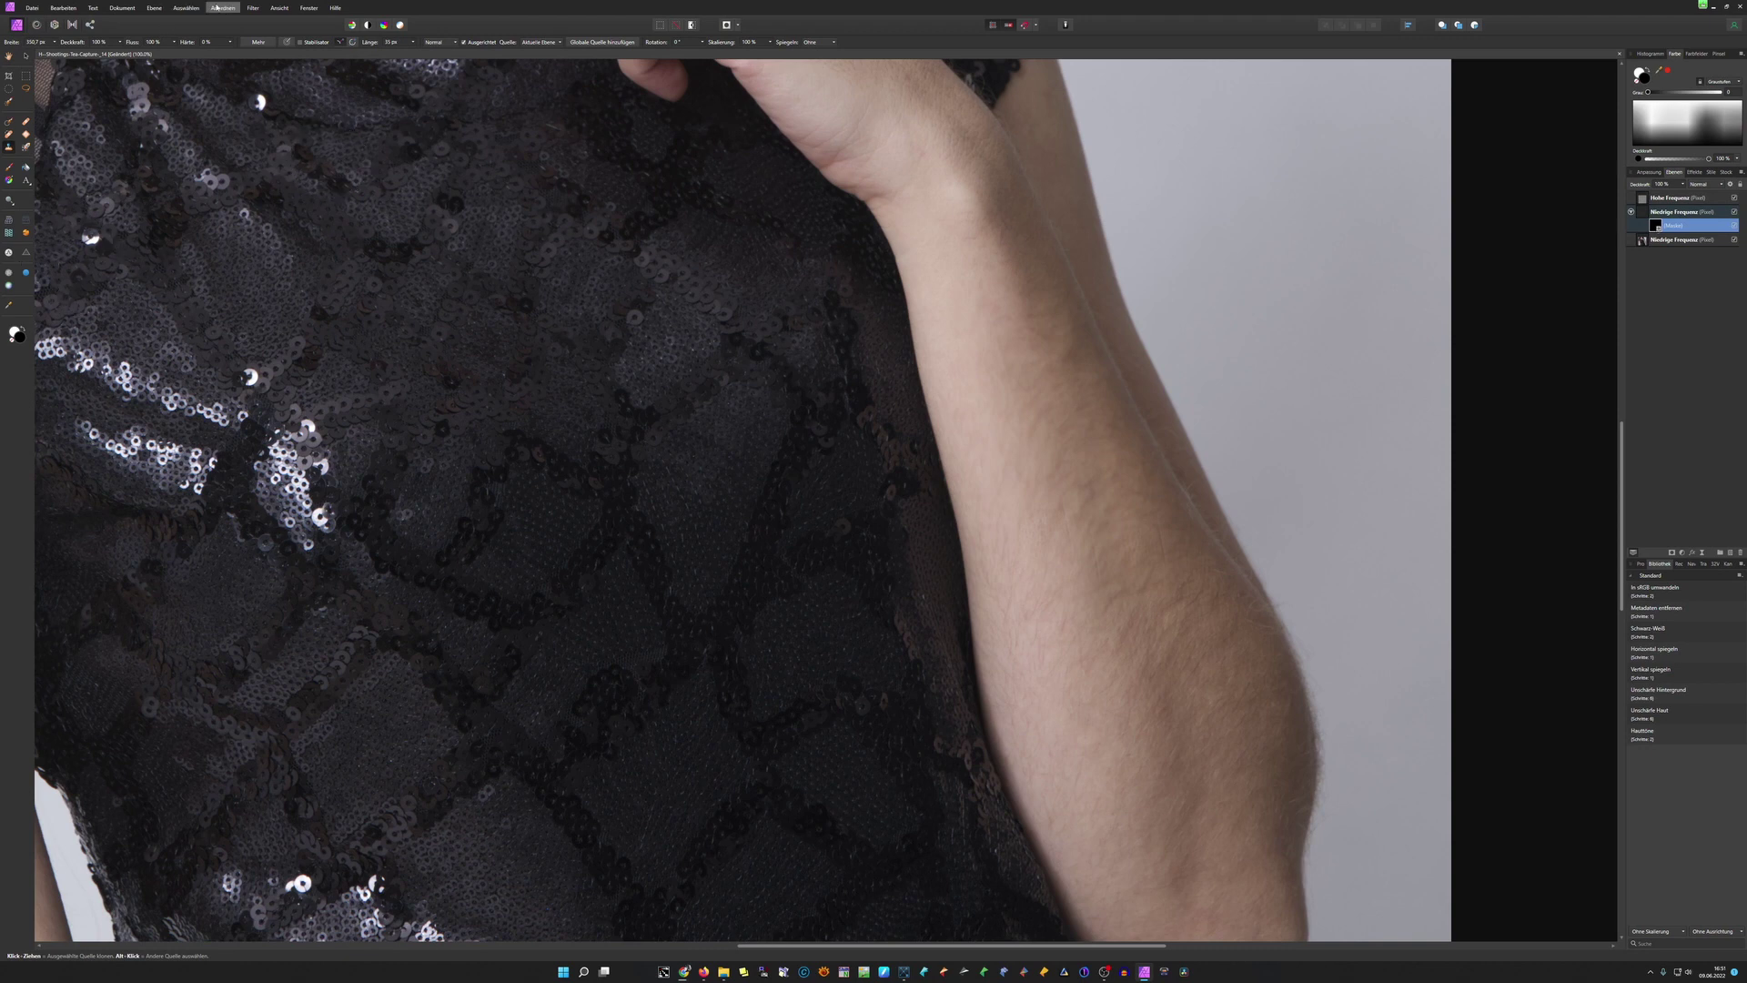
Step: Apply Unschärfe > Bilaterale Unschärfe to the copied Niedrige Frequenz layer
left_click(1690, 214)
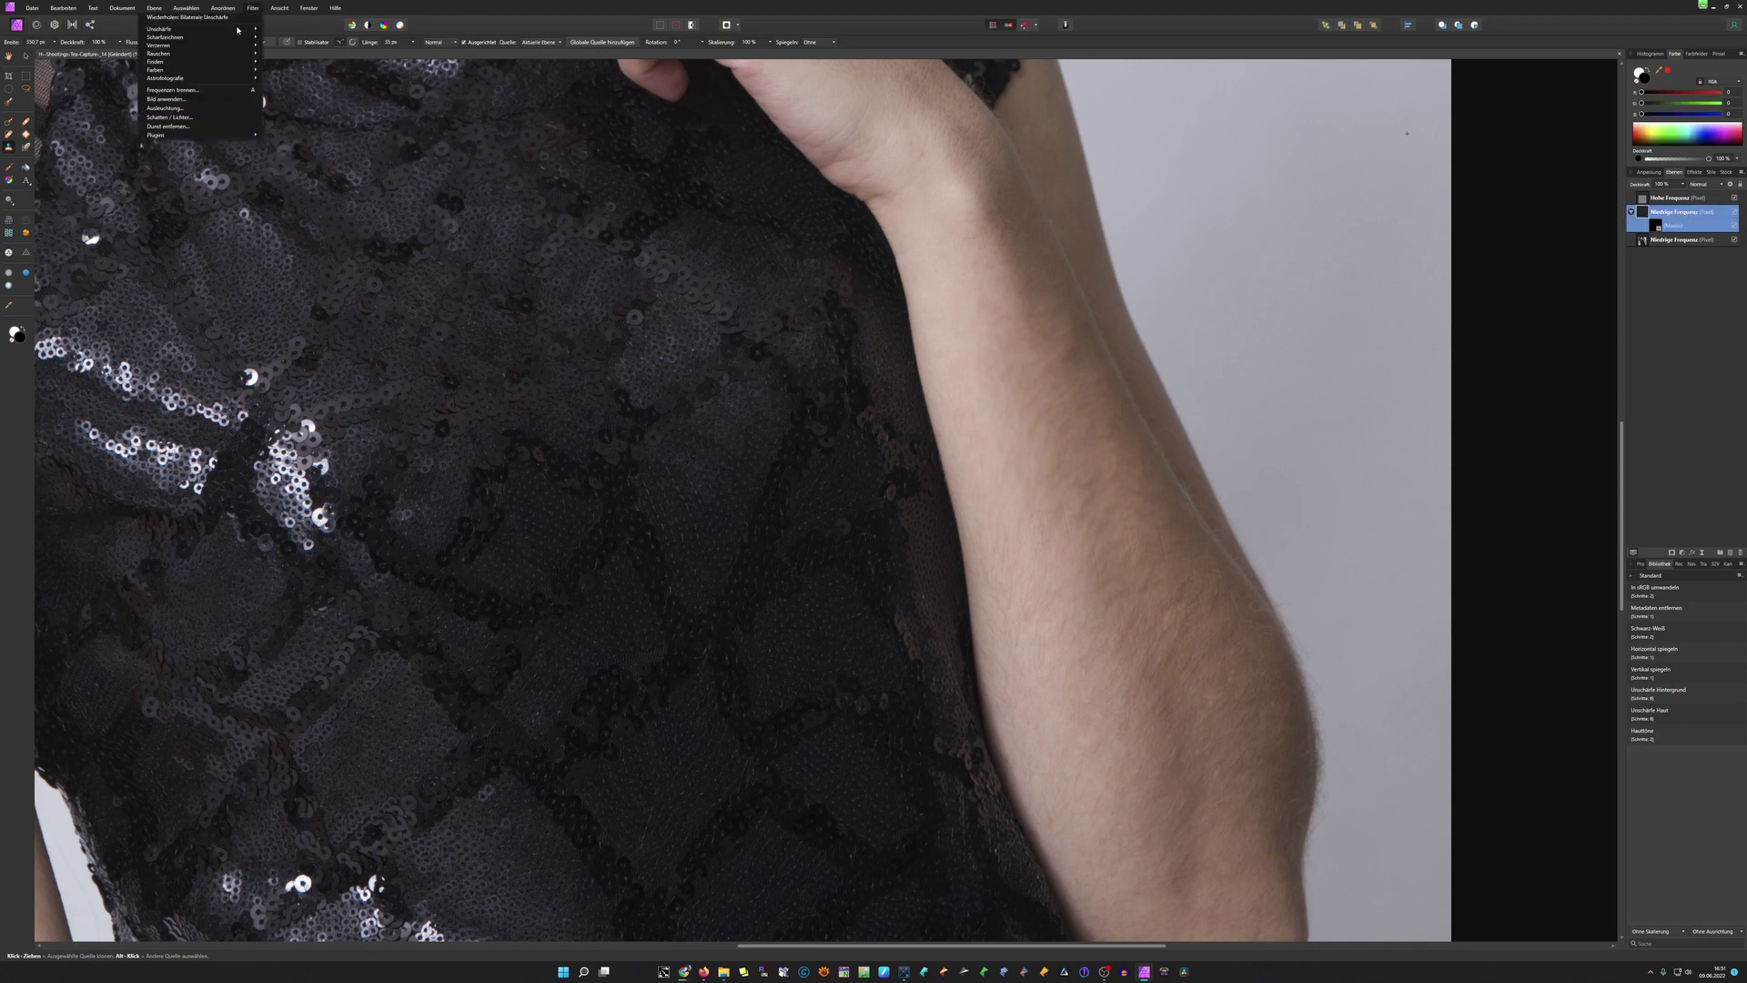
left_click(226, 32)
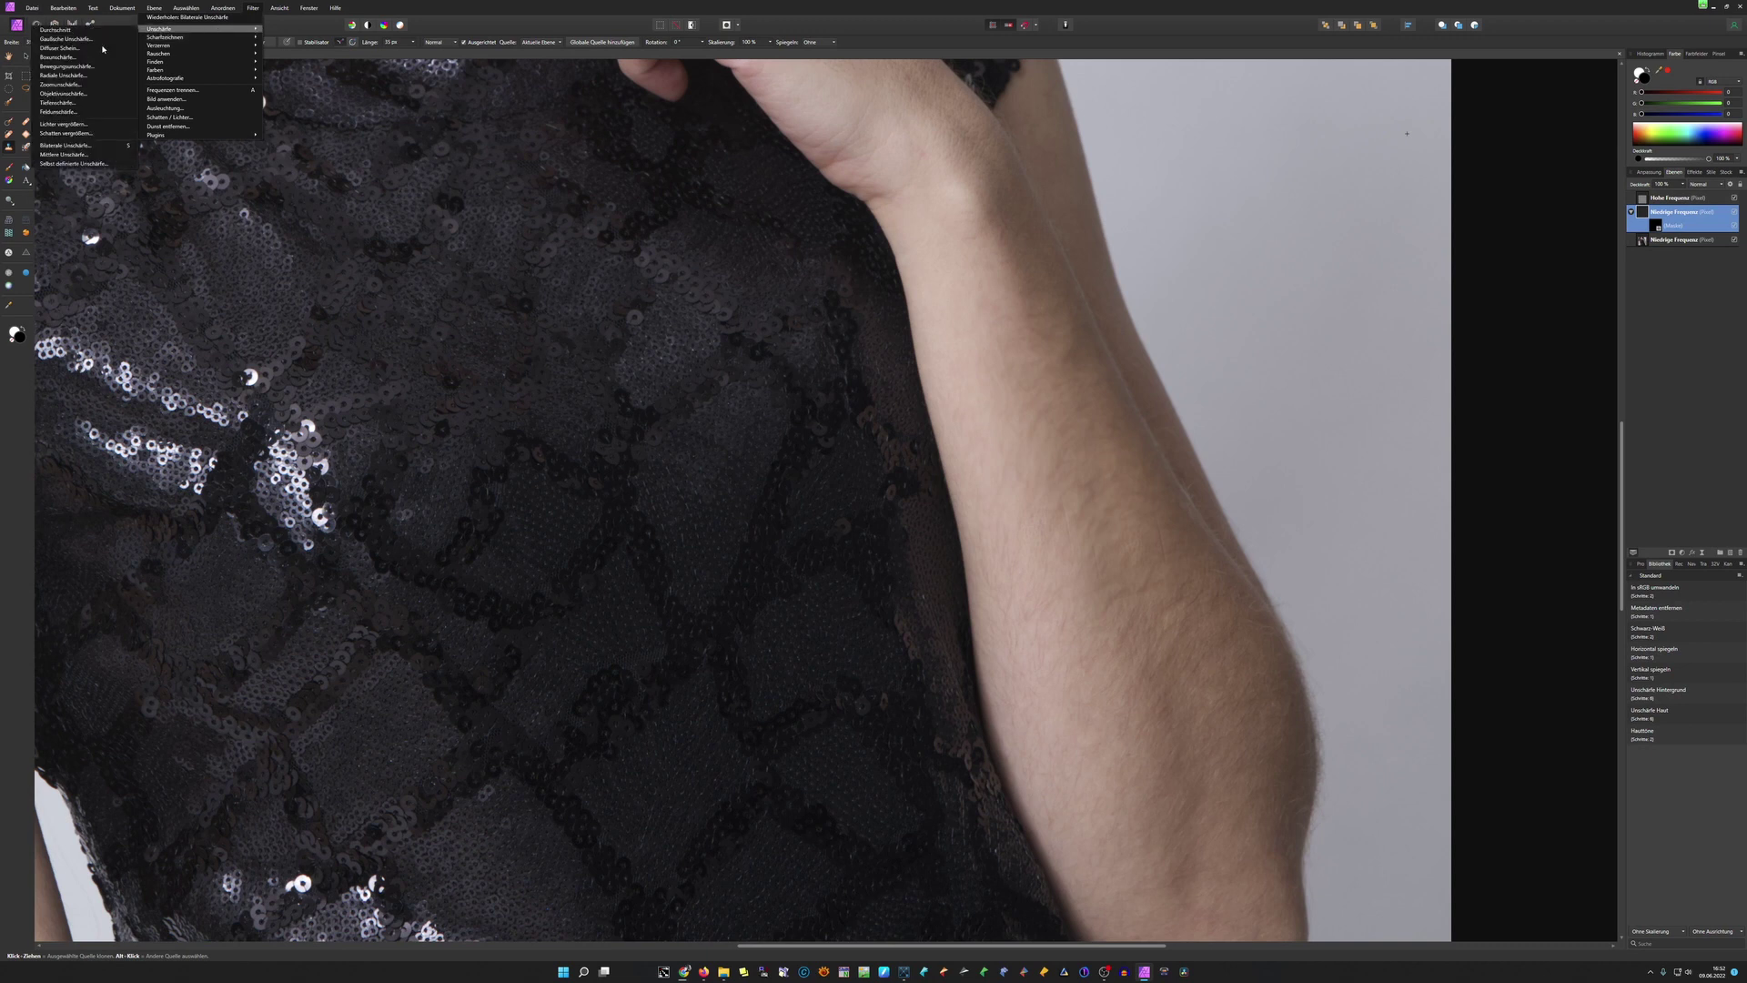
left_click(75, 146)
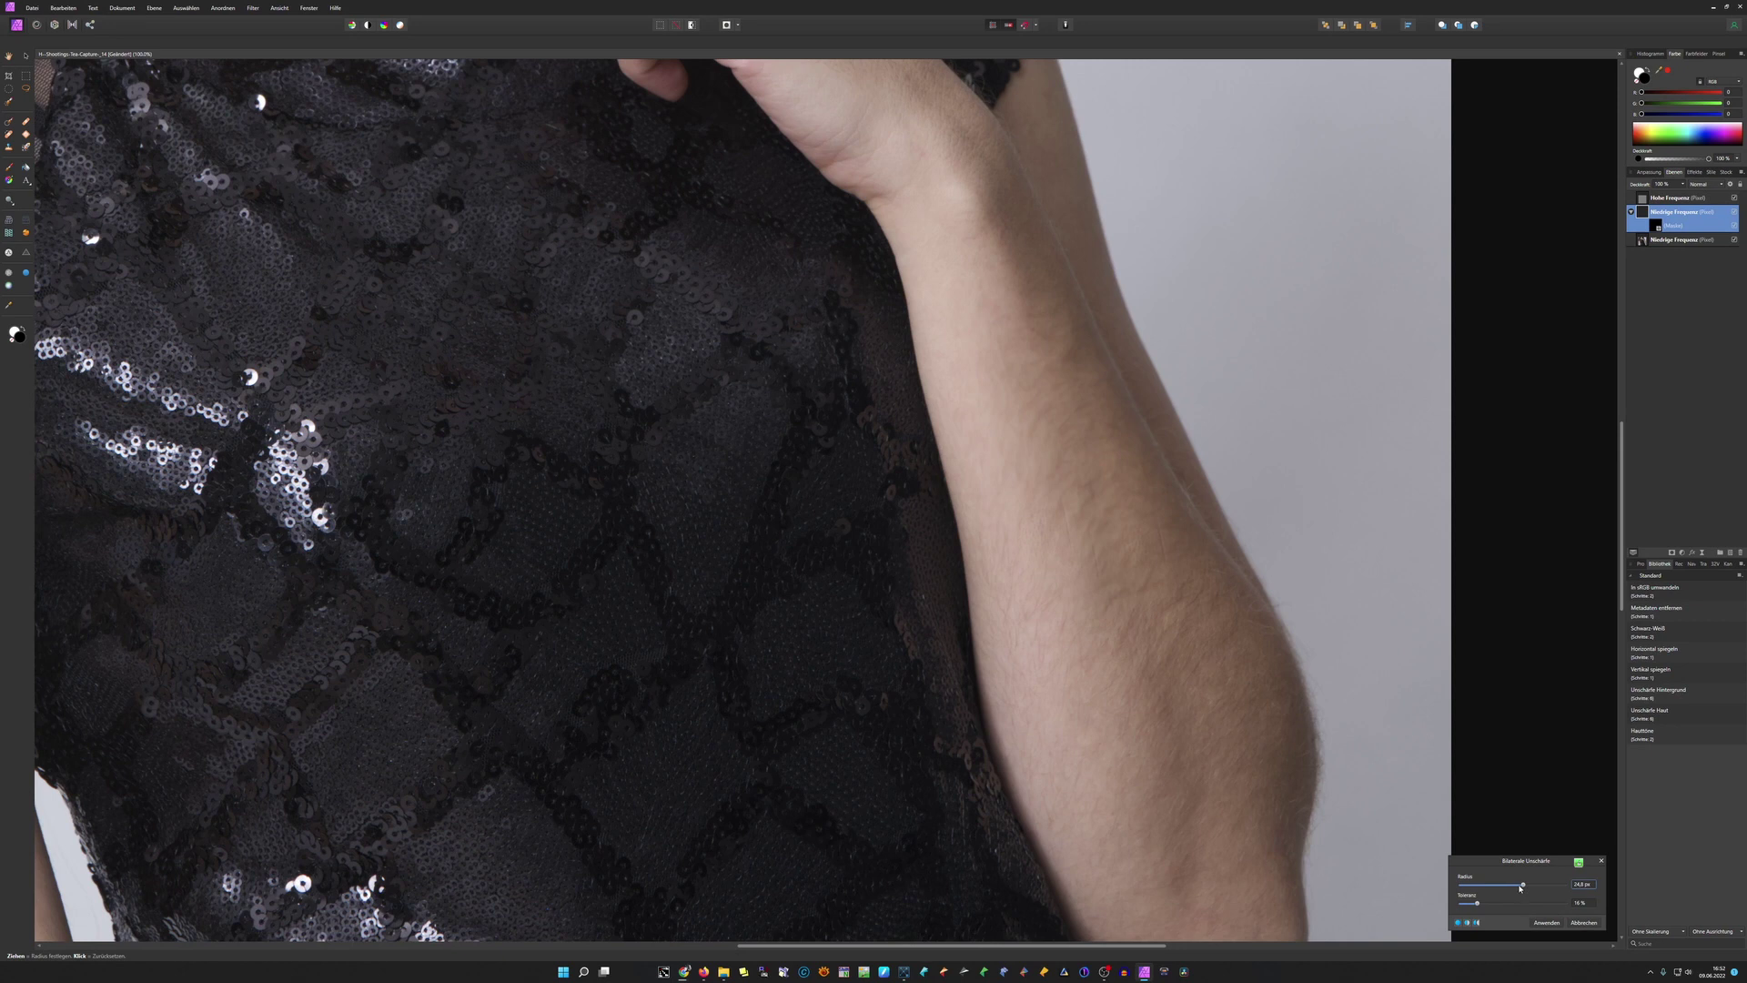
left_click(1547, 923)
left_click(1547, 923)
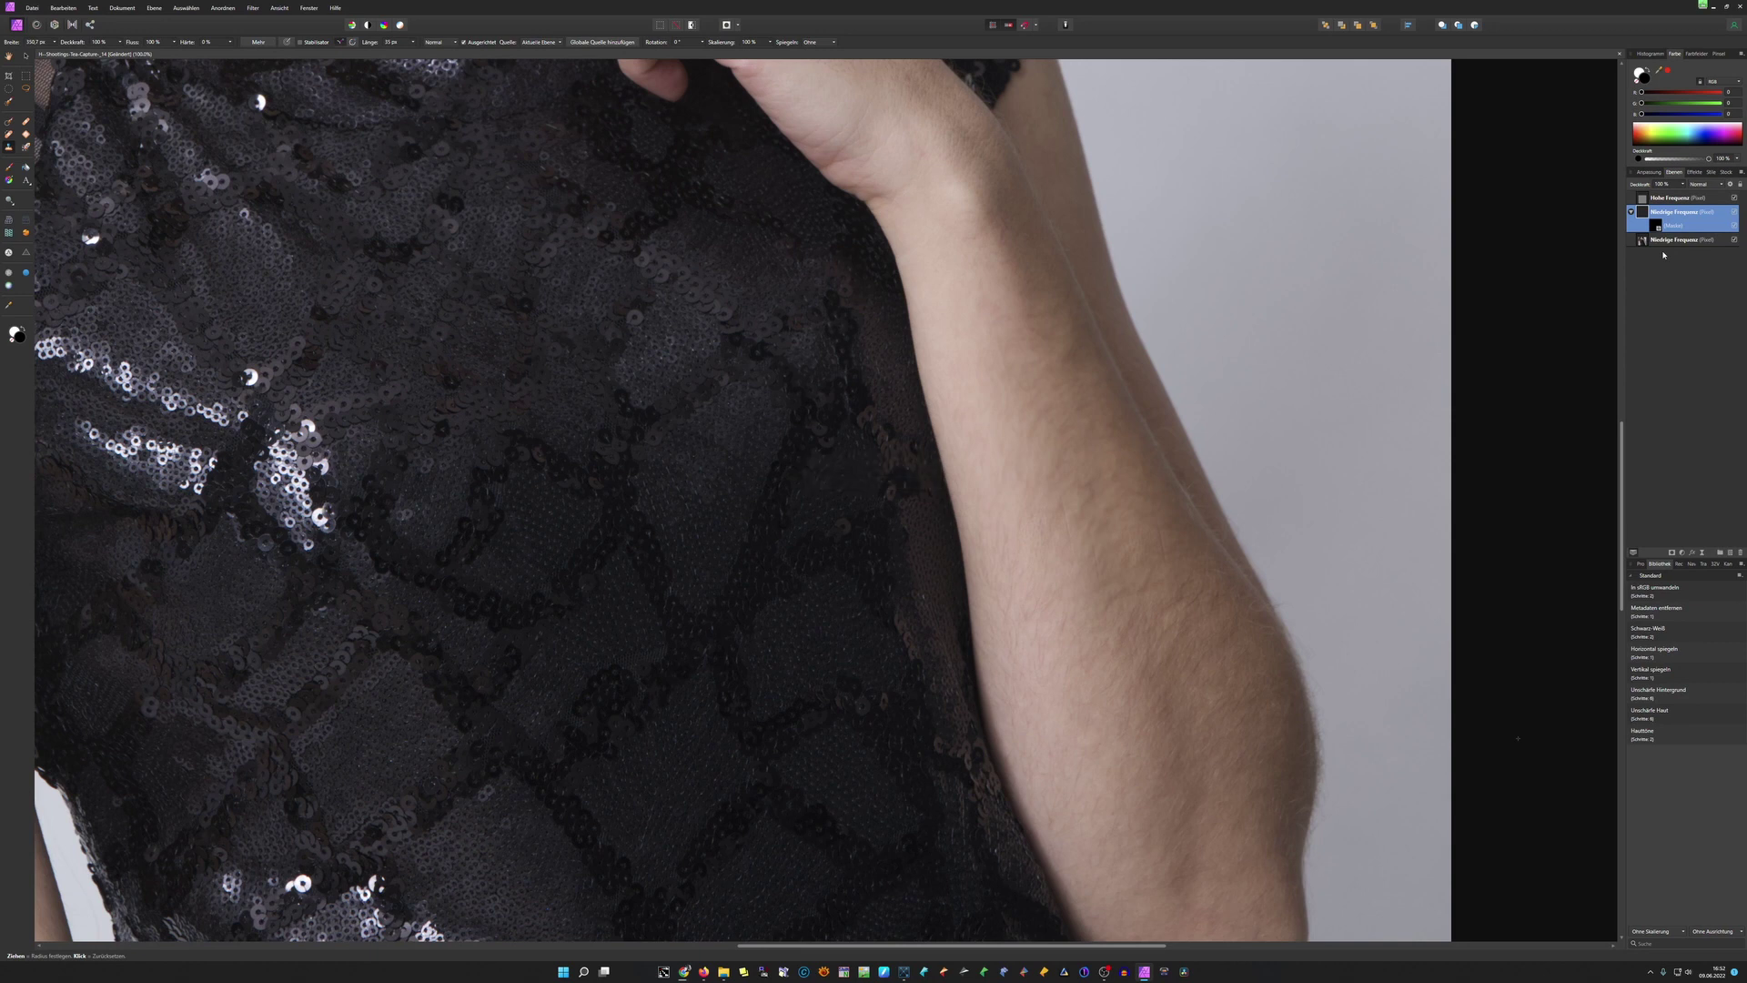
Step: Paint white into the blurred copy's mask along the forearm, then fit the image to the window
left_click(1656, 226)
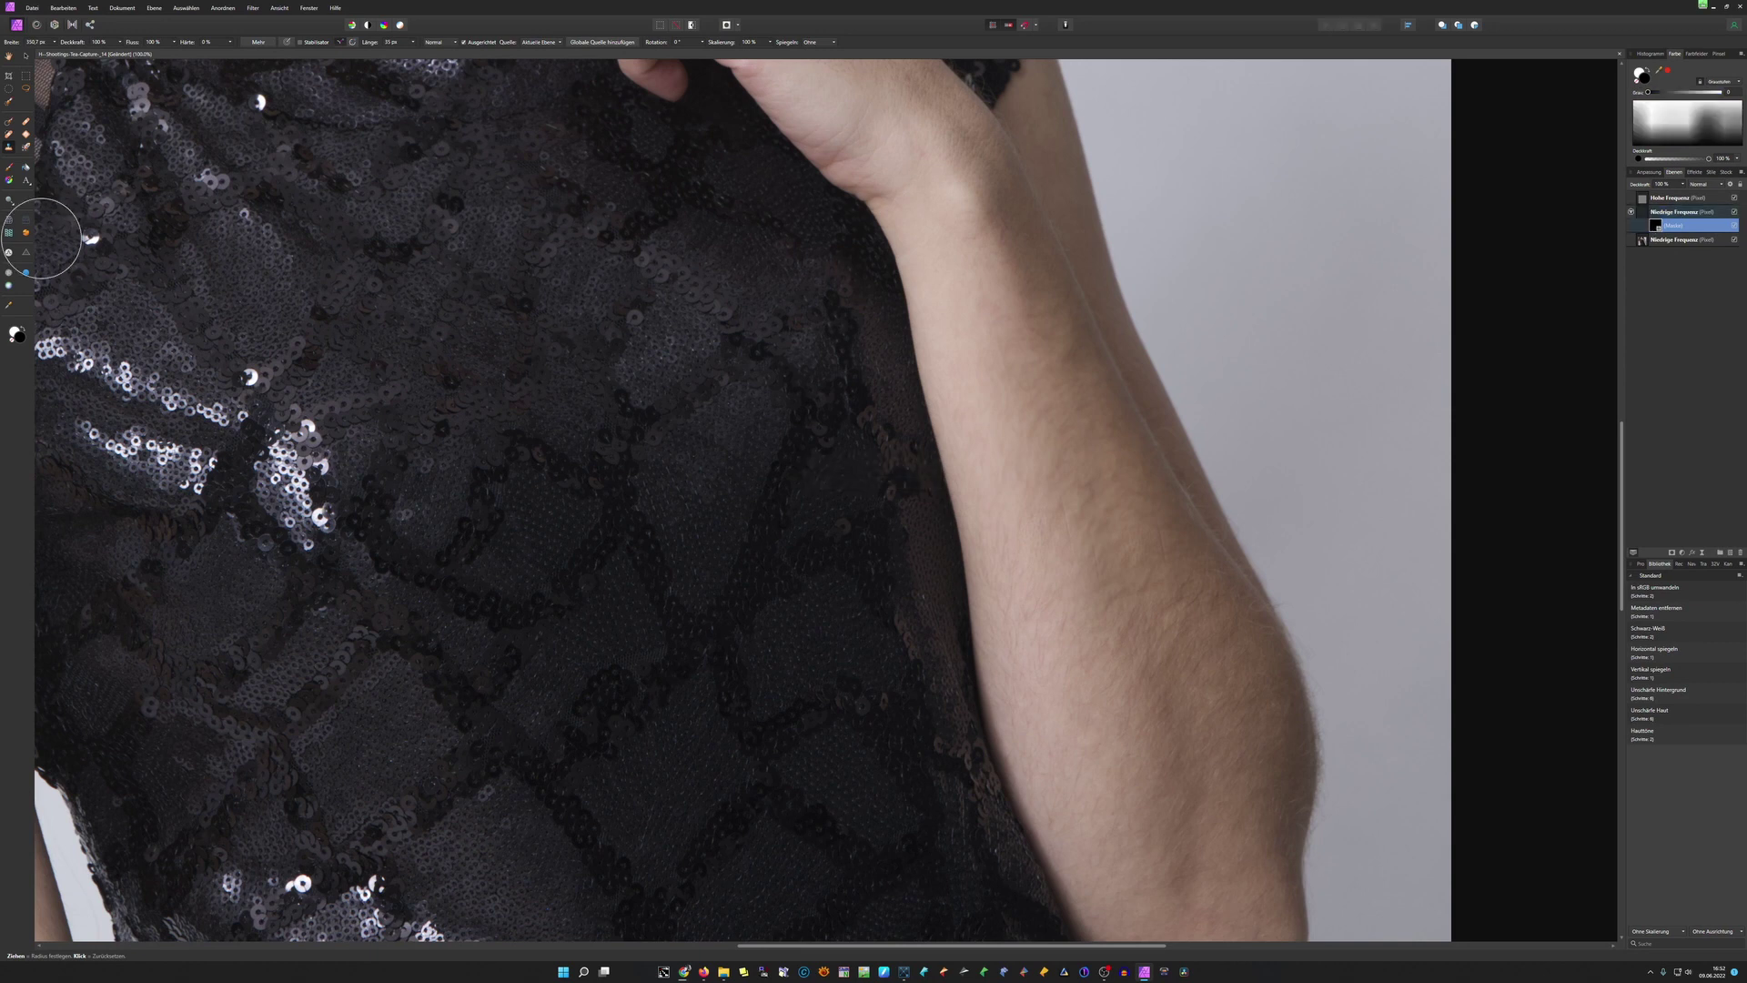
left_click(9, 169)
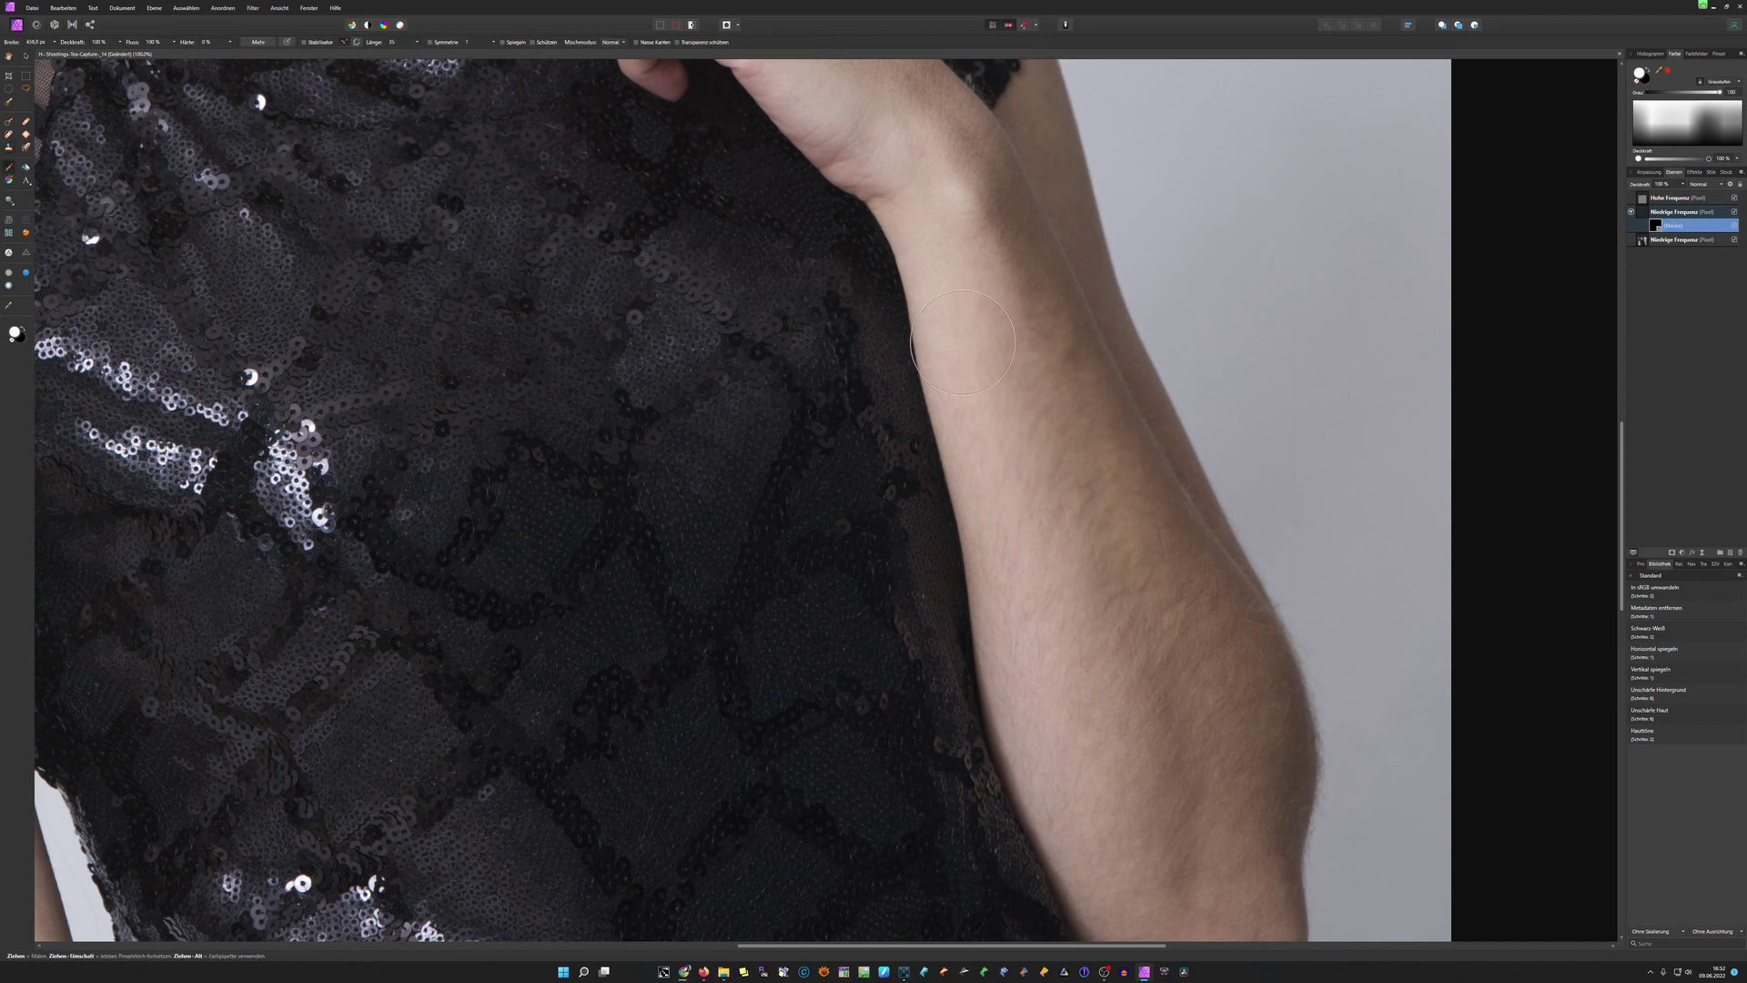
key("x")
mouse_move(1131, 461)
left_mouse_down()
mouse_move(1033, 137)
mouse_move(1007, 299)
left_mouse_up()
scroll(1008, 299, "up", 5)
scroll(983, 337, "left", 2)
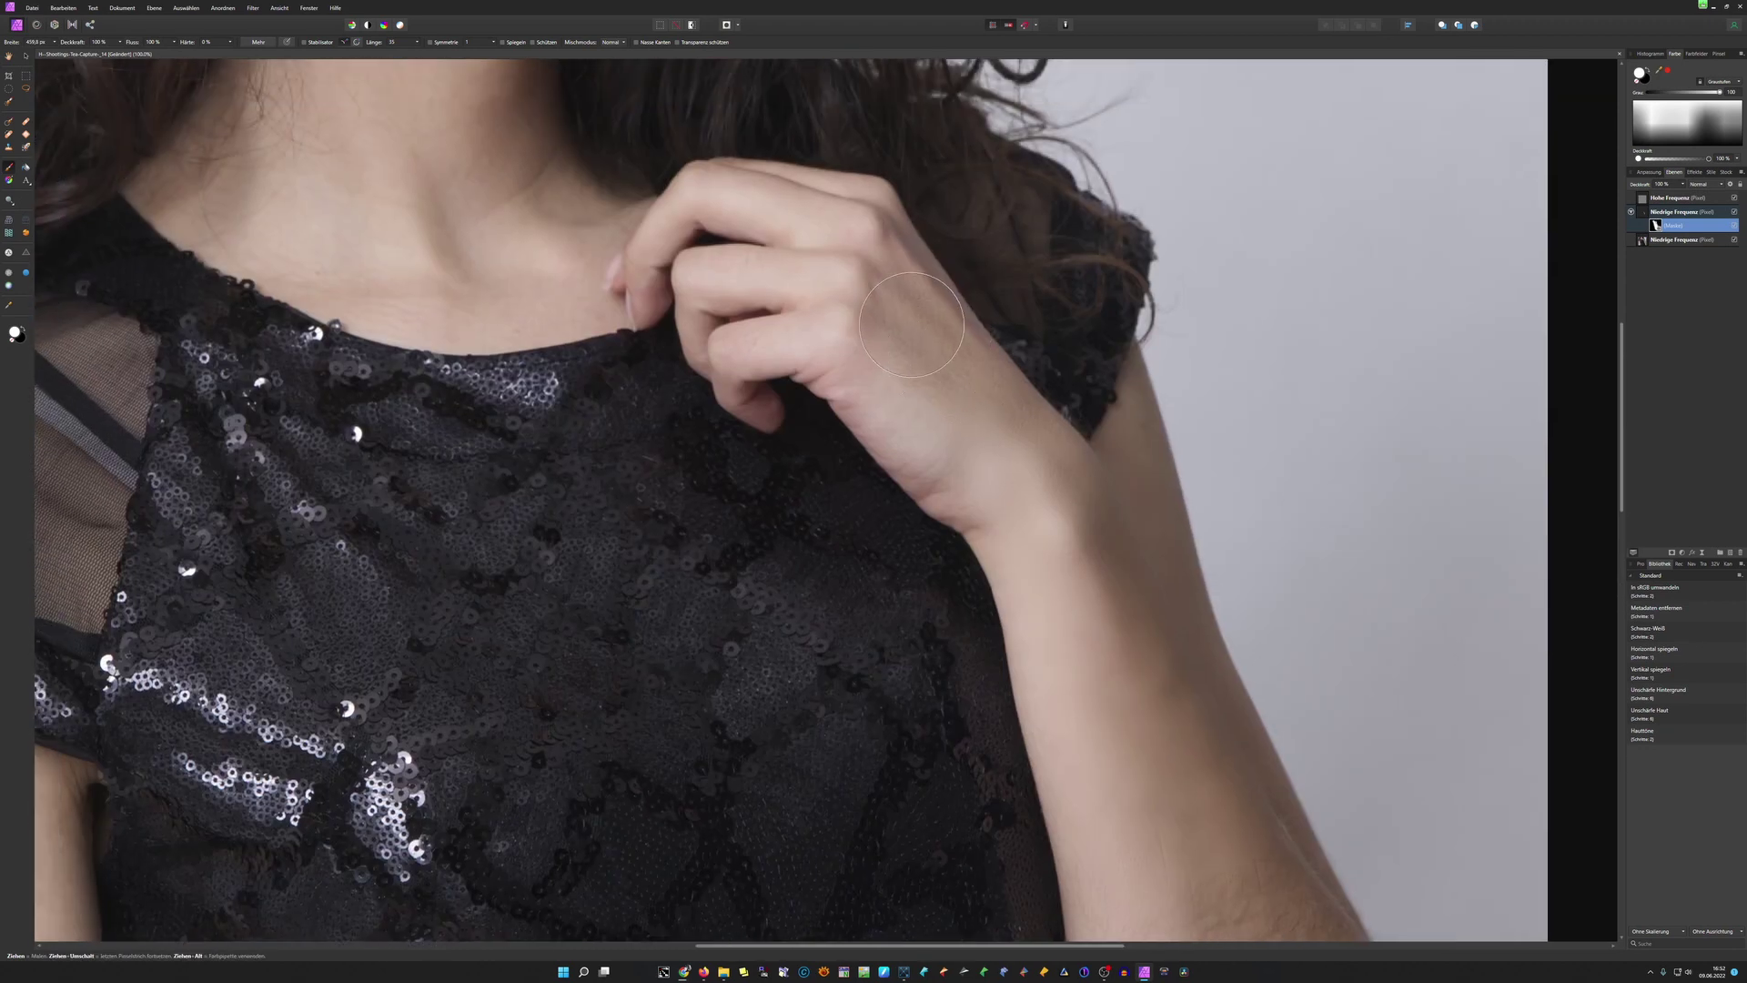
left_click_drag(1081, 521, 1009, 247)
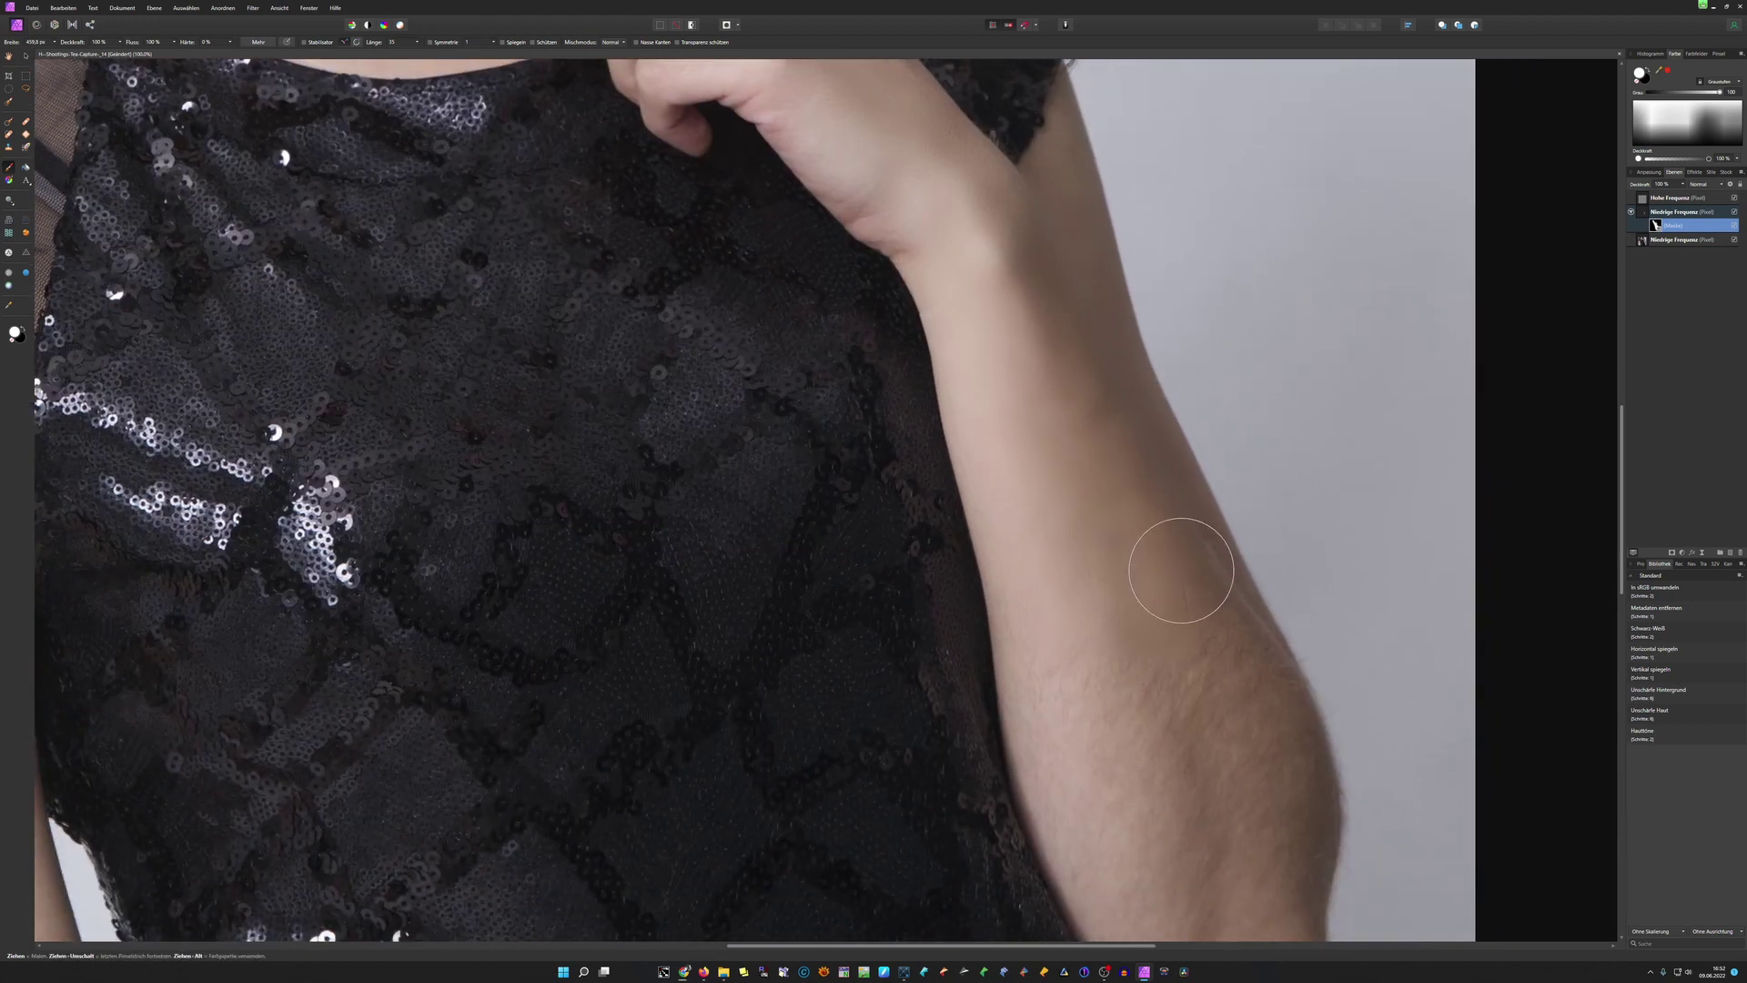
key("space")
left_click_drag(1620, 499, 1631, 582)
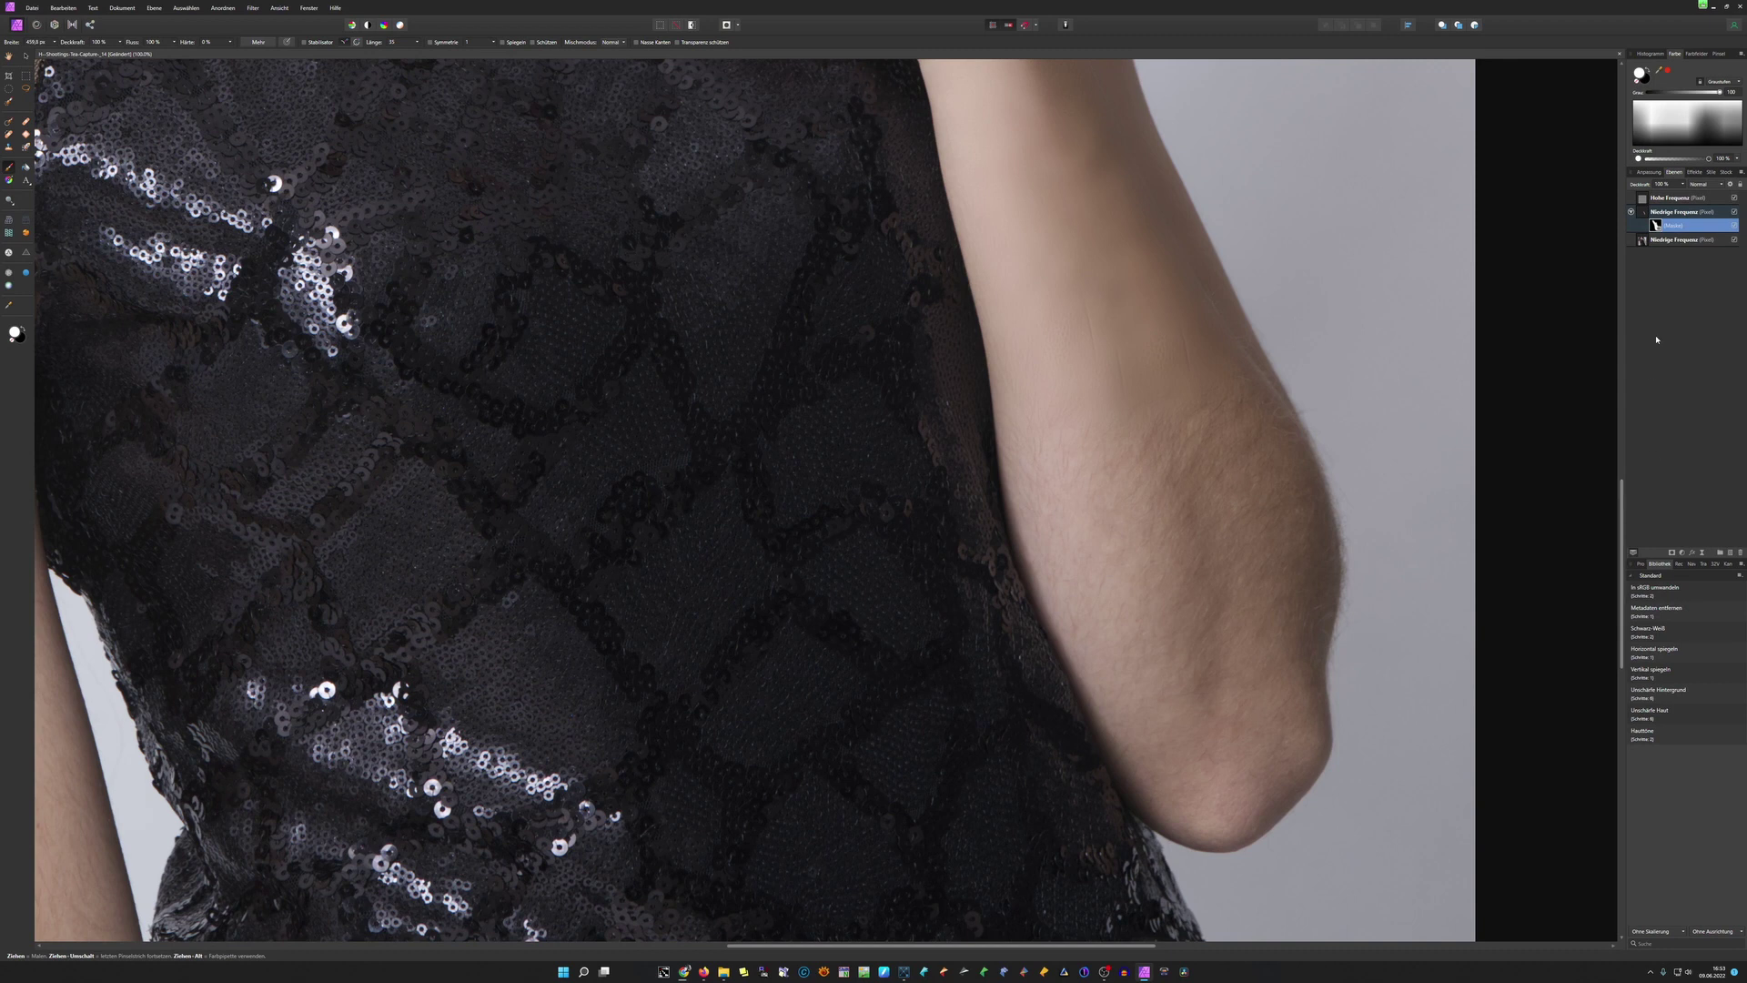
key("ctrl+0")
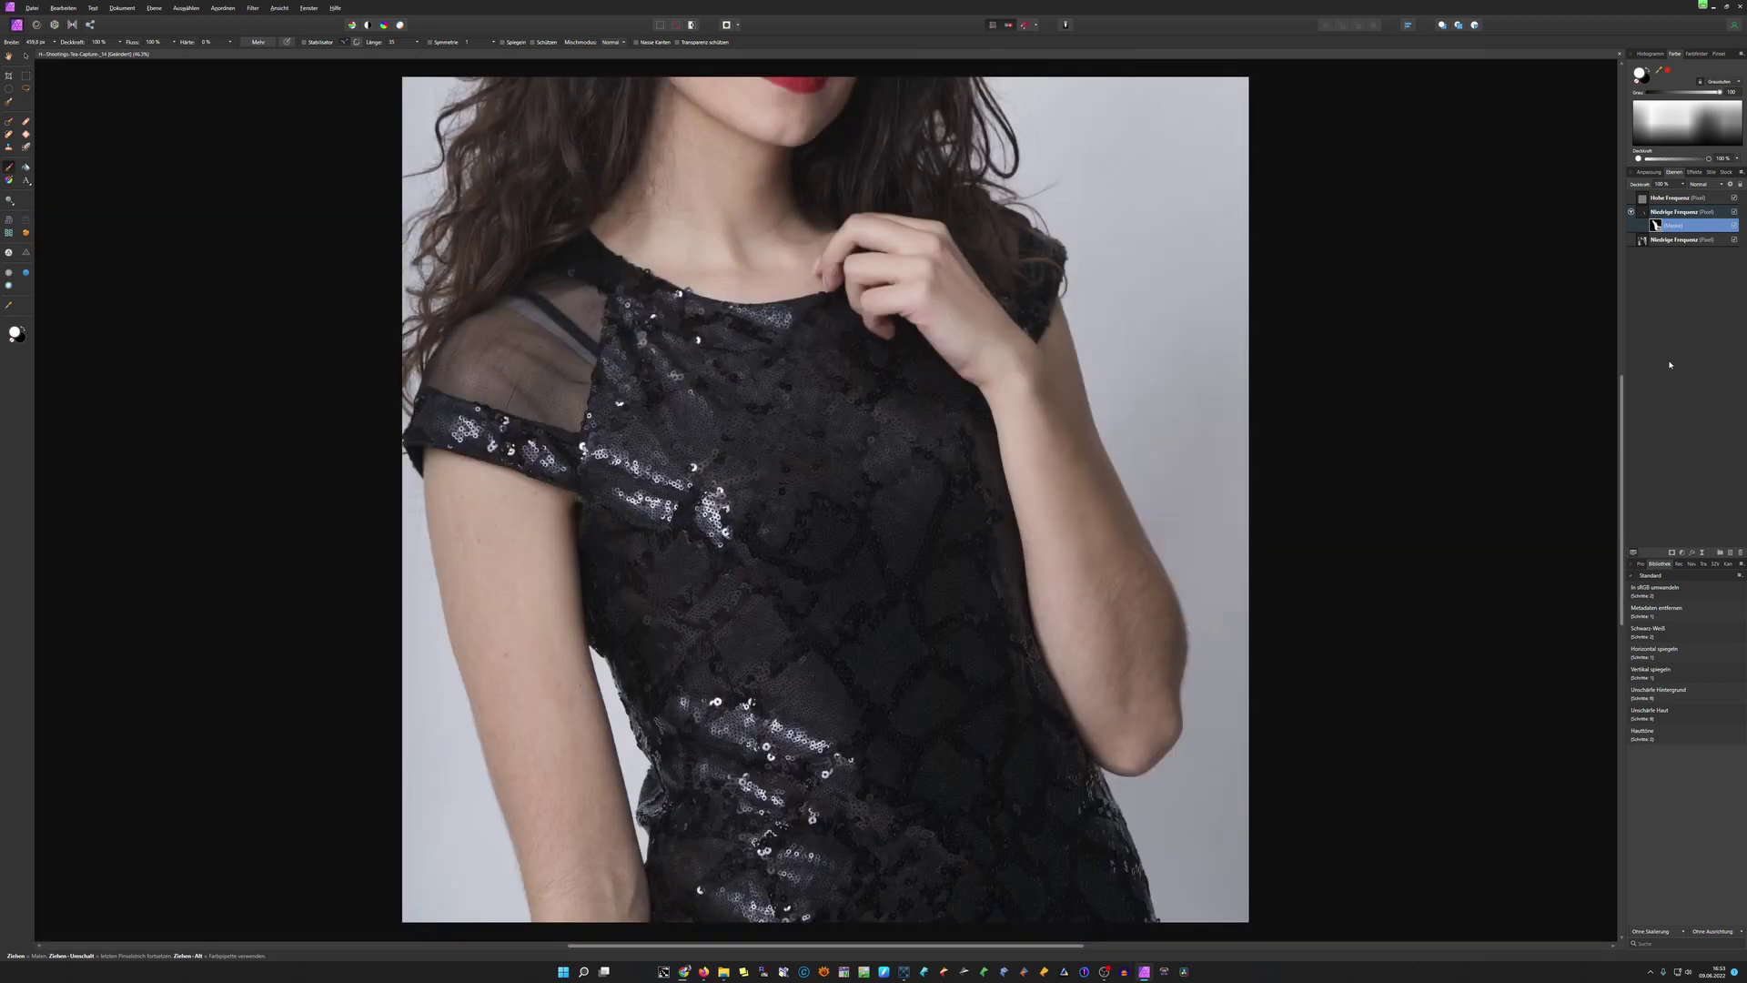